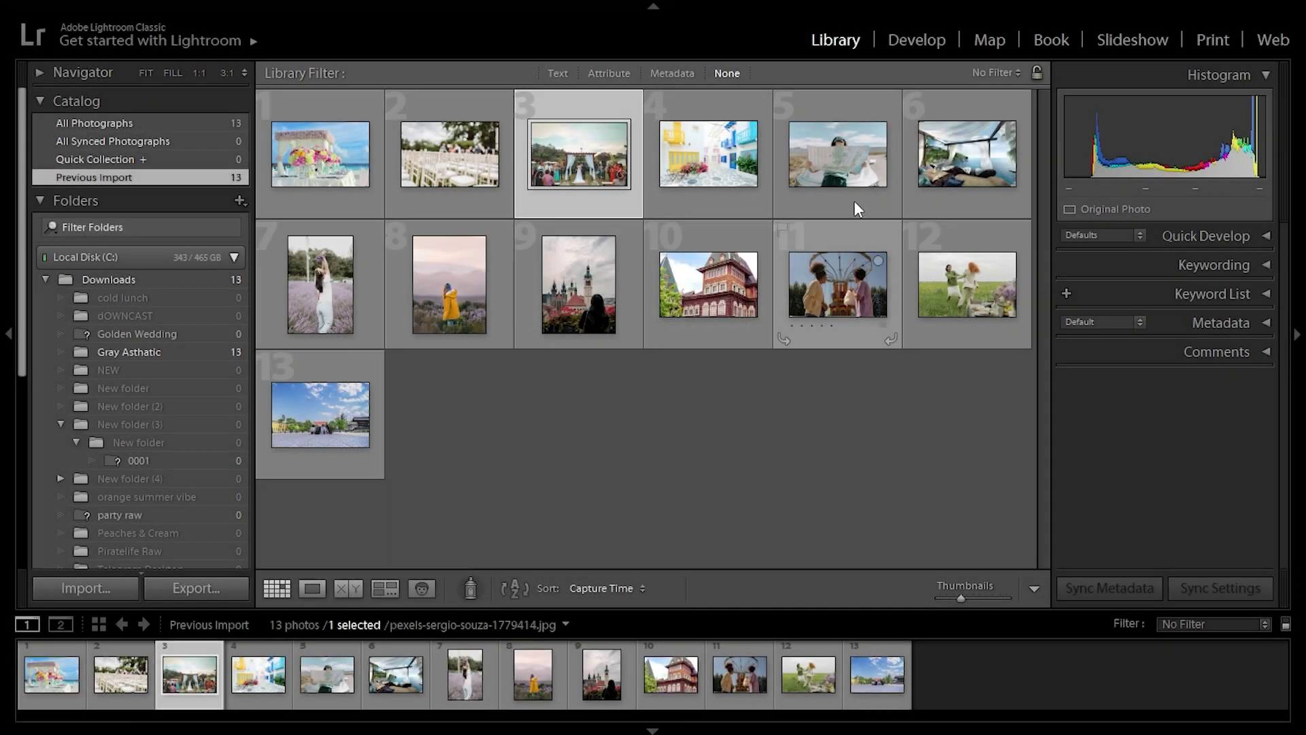
- Select the wedding ceremony photo from the 13-image grid and open it in Develop
left_click(912, 39)
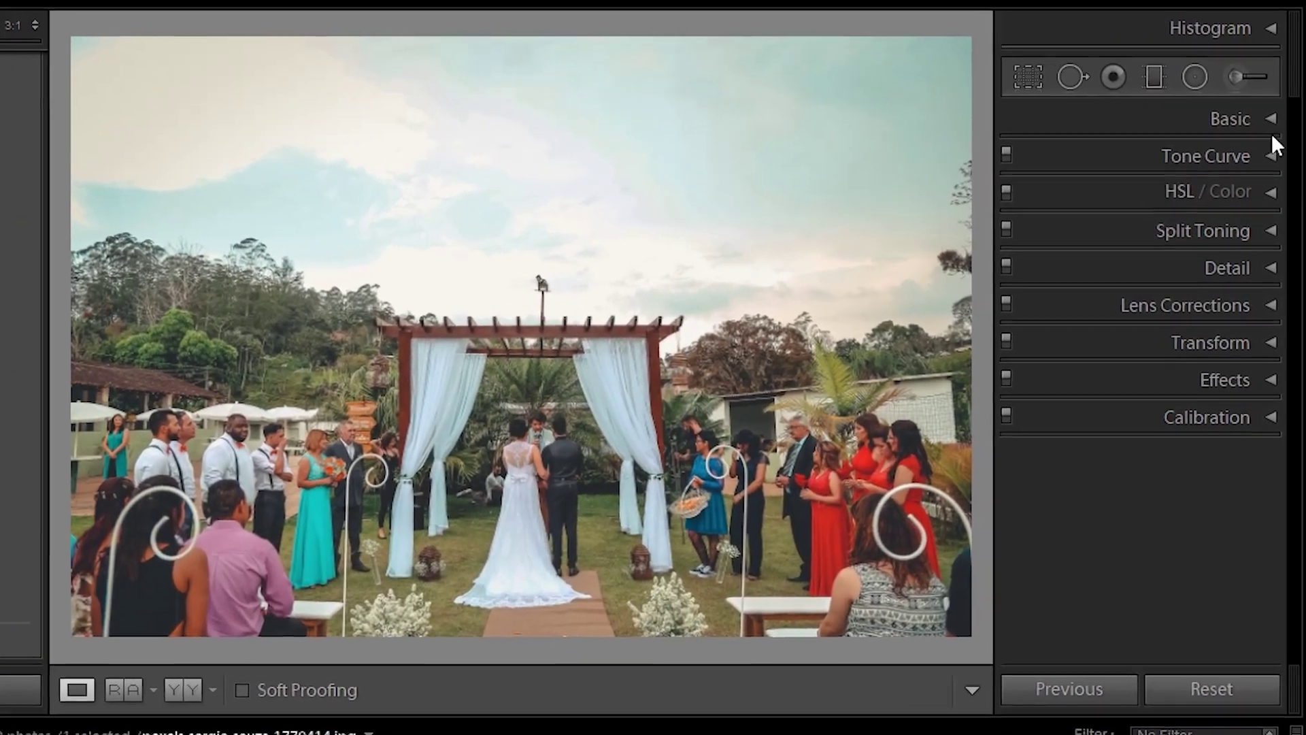
- In the Basic panel, set white balance Temp to −5 and Tint to +4
left_click(1271, 117)
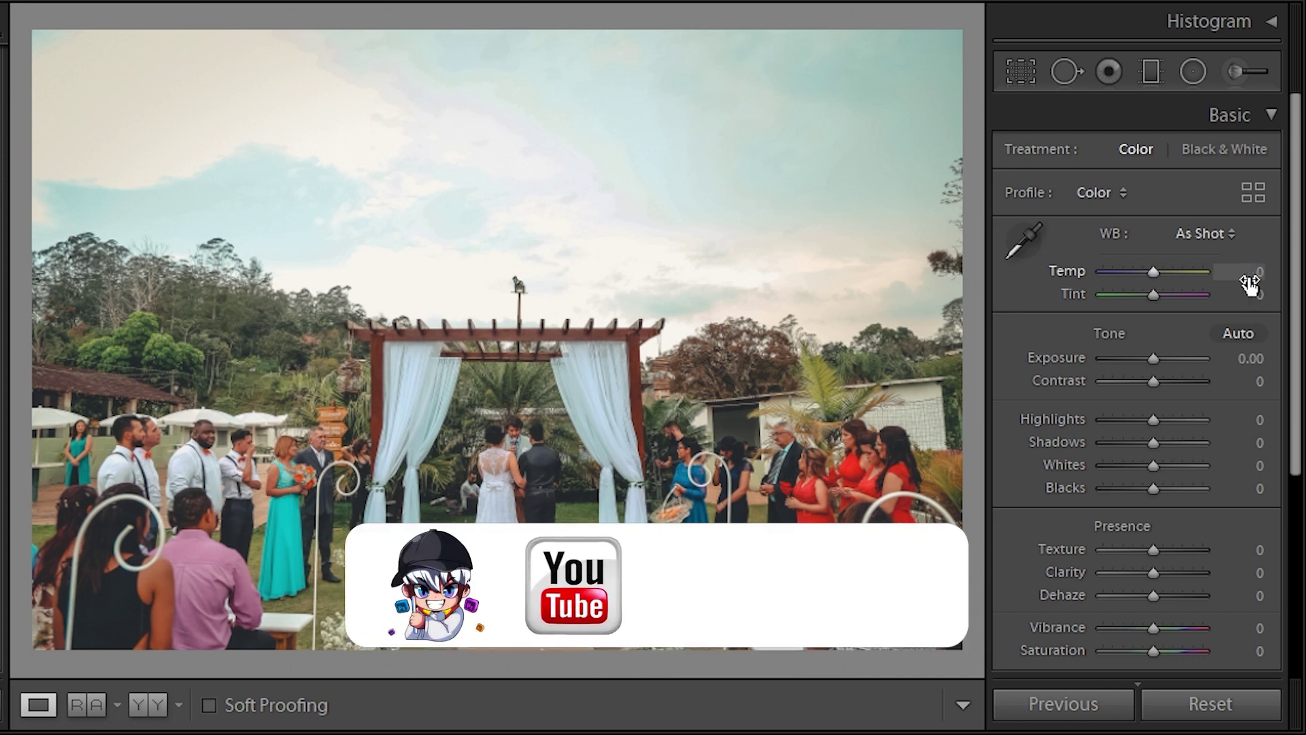
left_click(1153, 273)
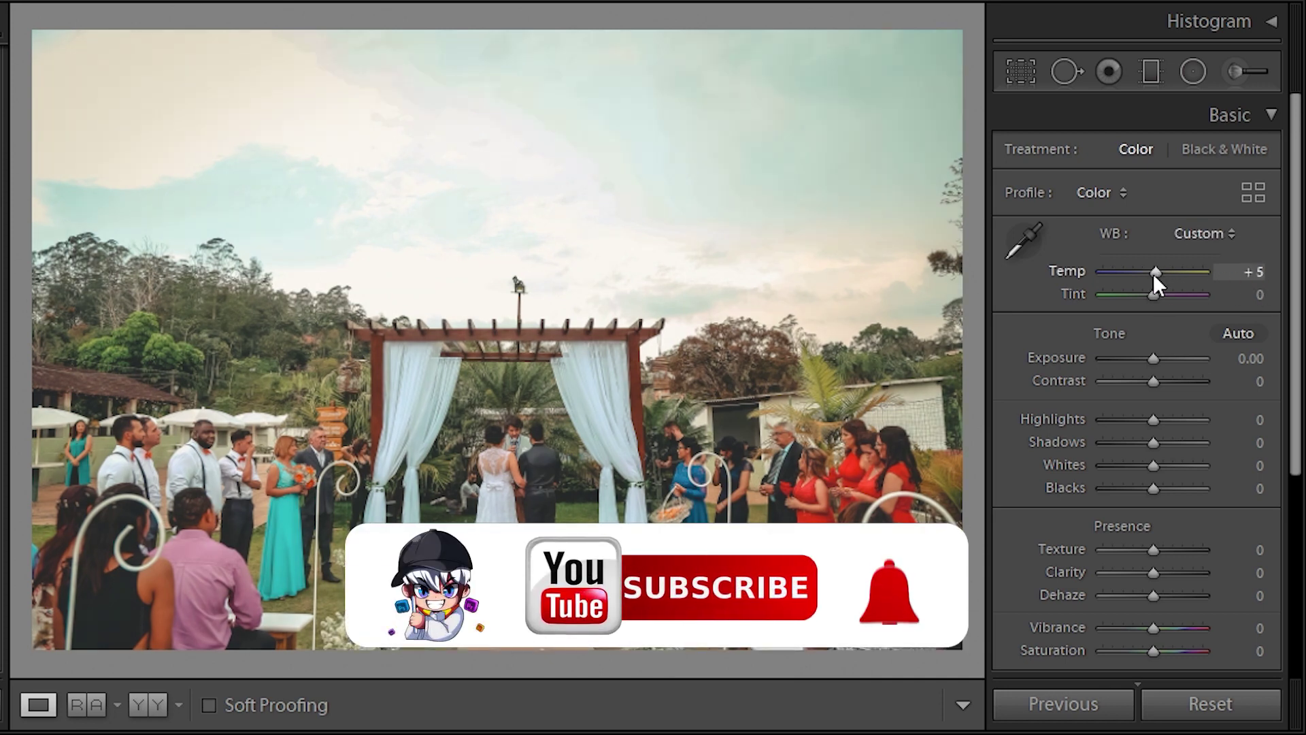
left_click_drag(1153, 275, 1151, 275)
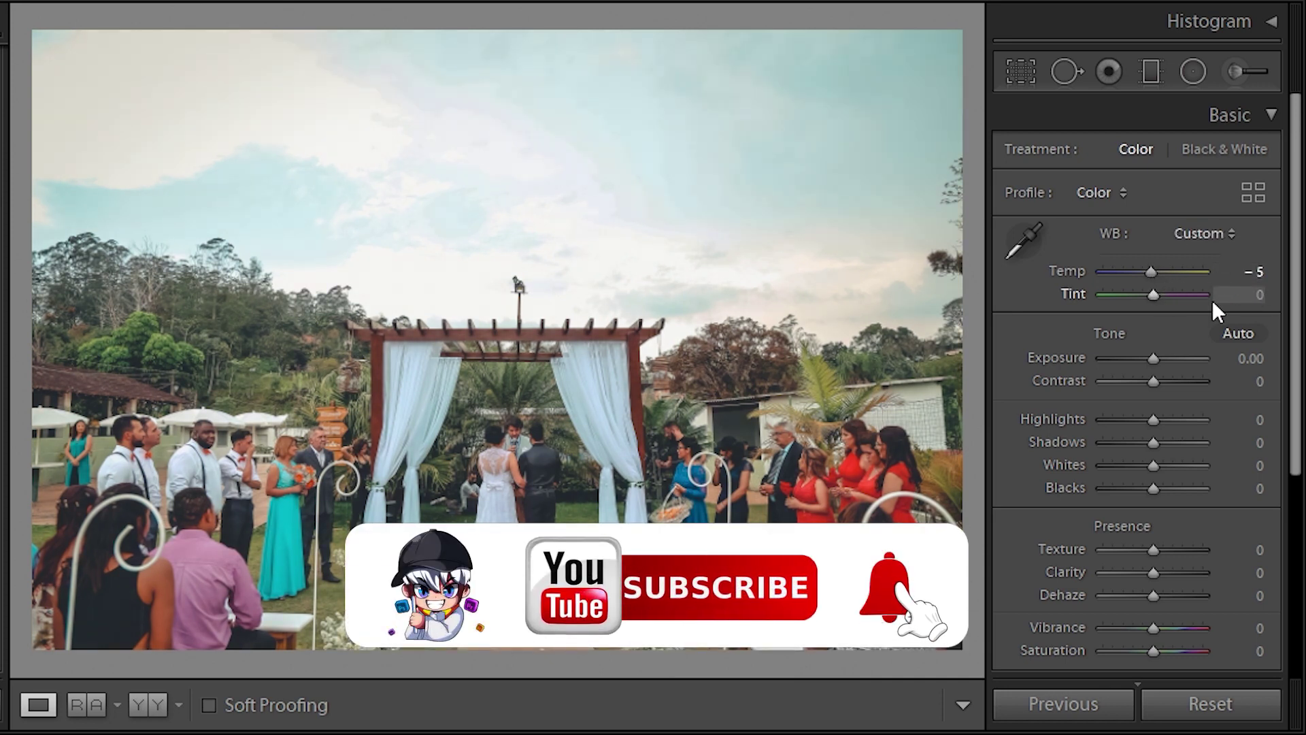
left_click(1256, 298)
type("4")
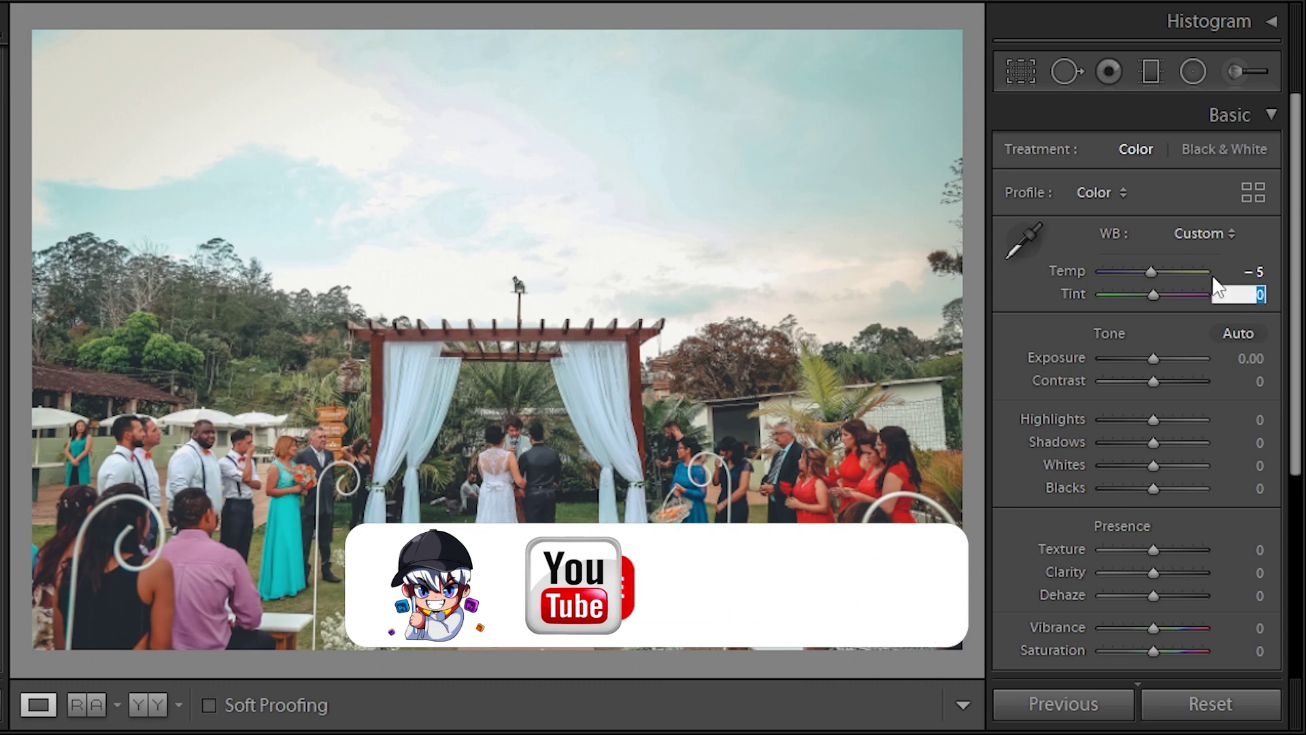
key("Return")
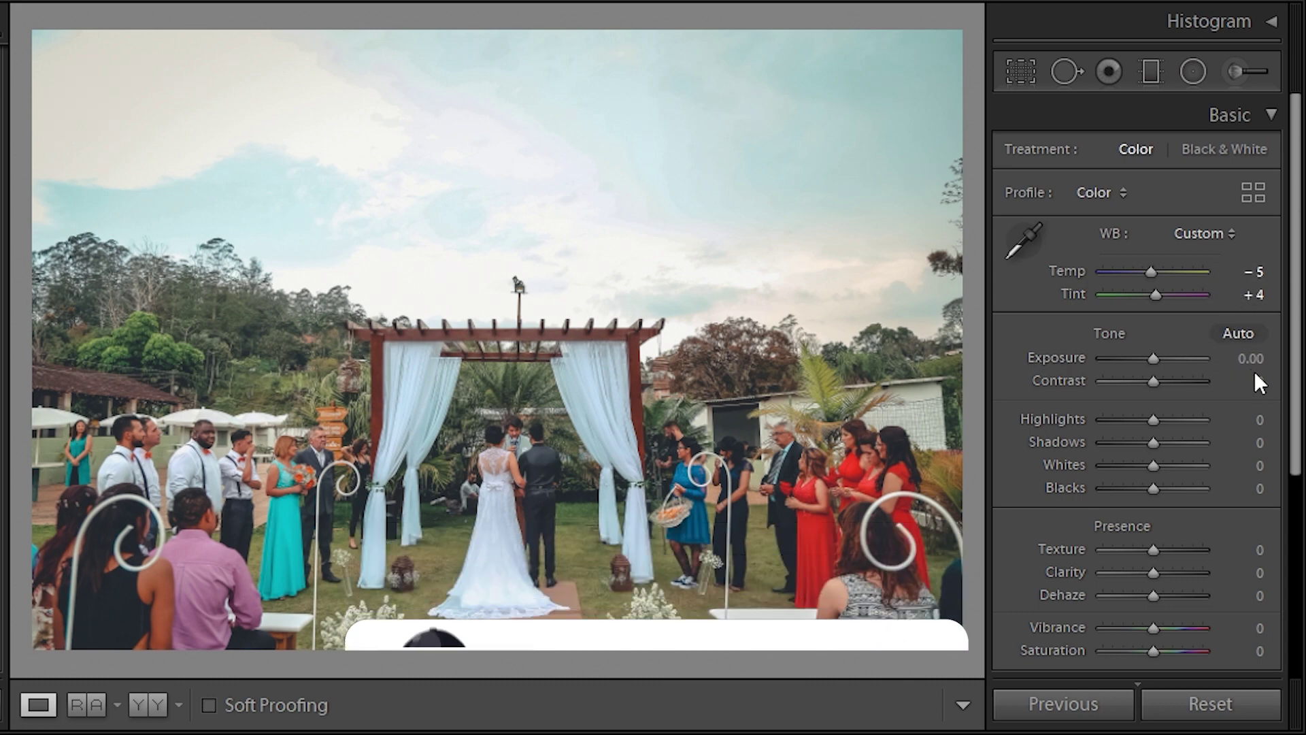
- Set tone to Contrast +10, Highlights +5, Shadows −5 and Blacks −15
left_click(1254, 364)
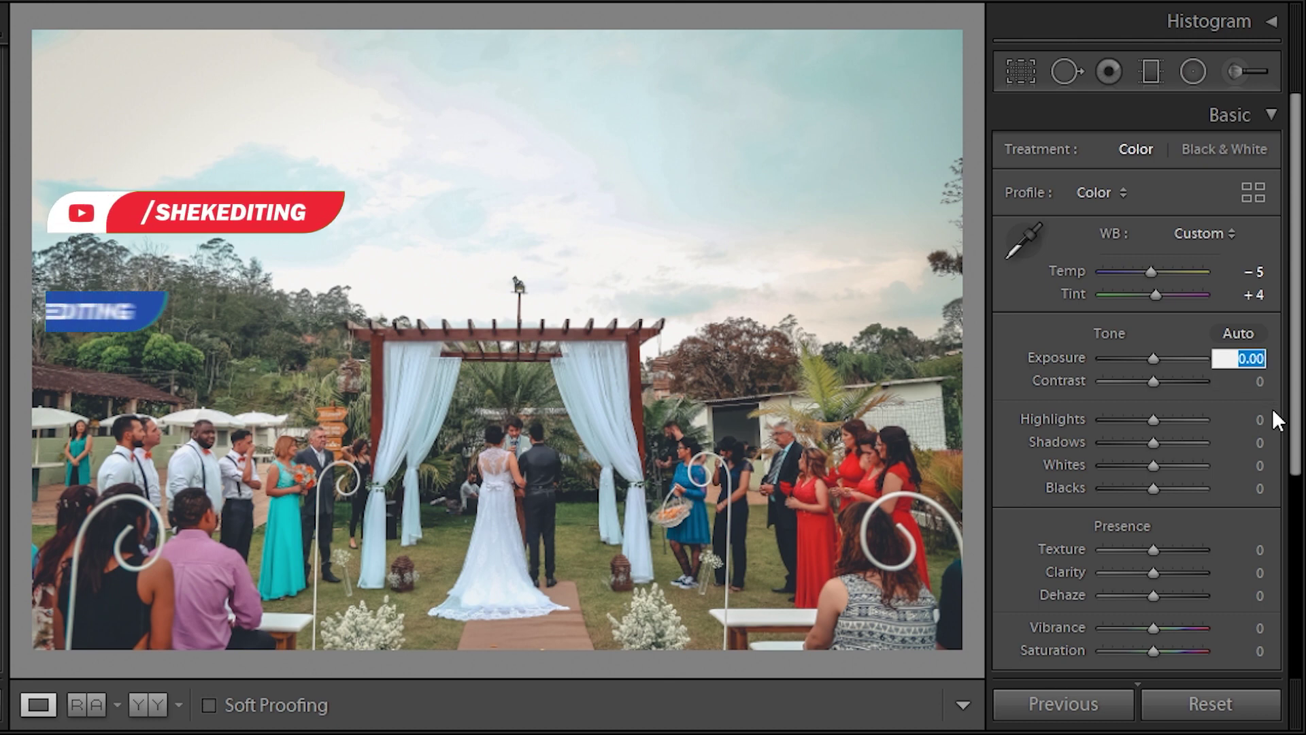
left_click(1261, 381)
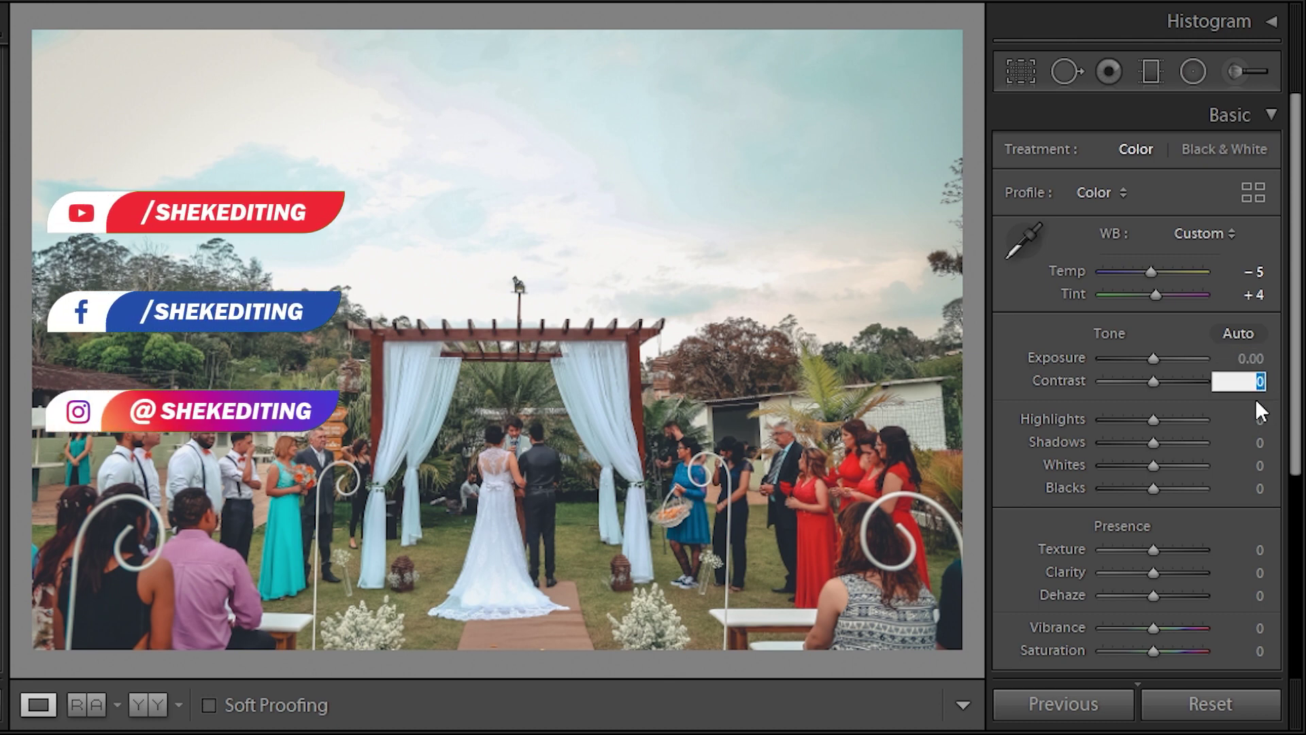
type("10")
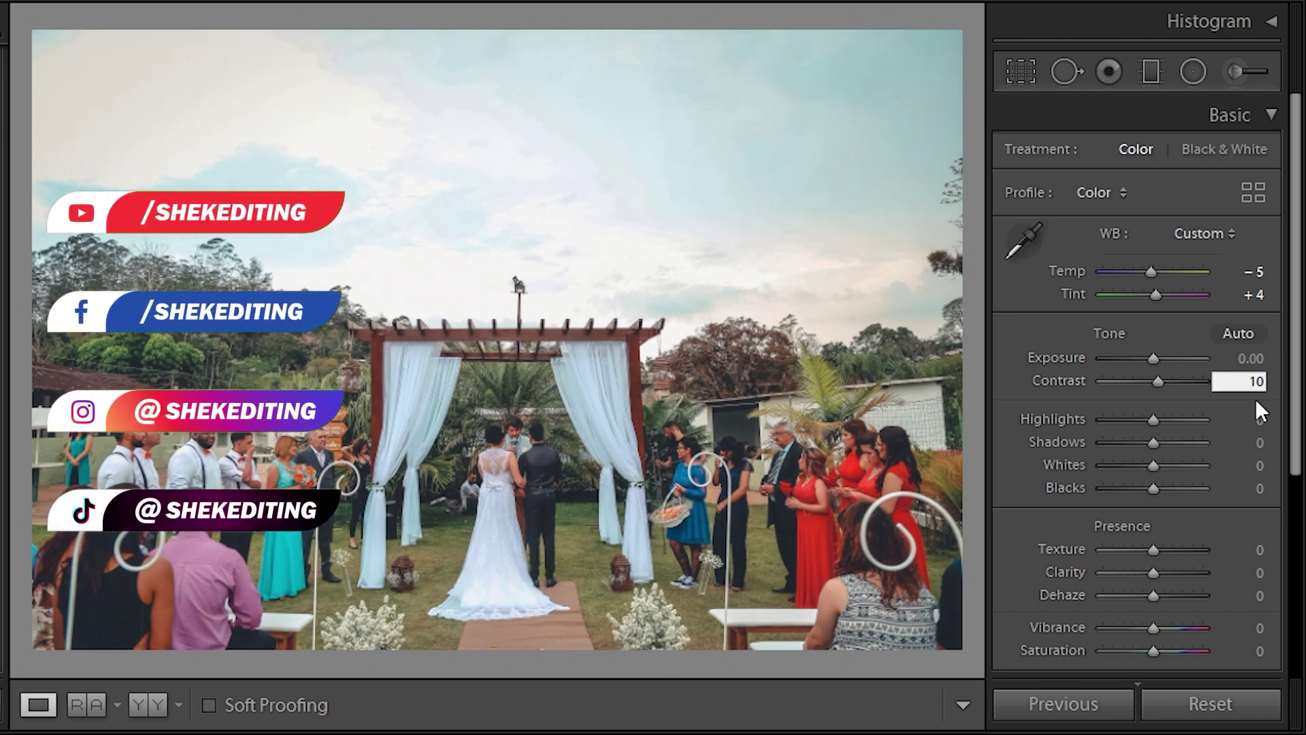
key("Return")
left_click(1262, 425)
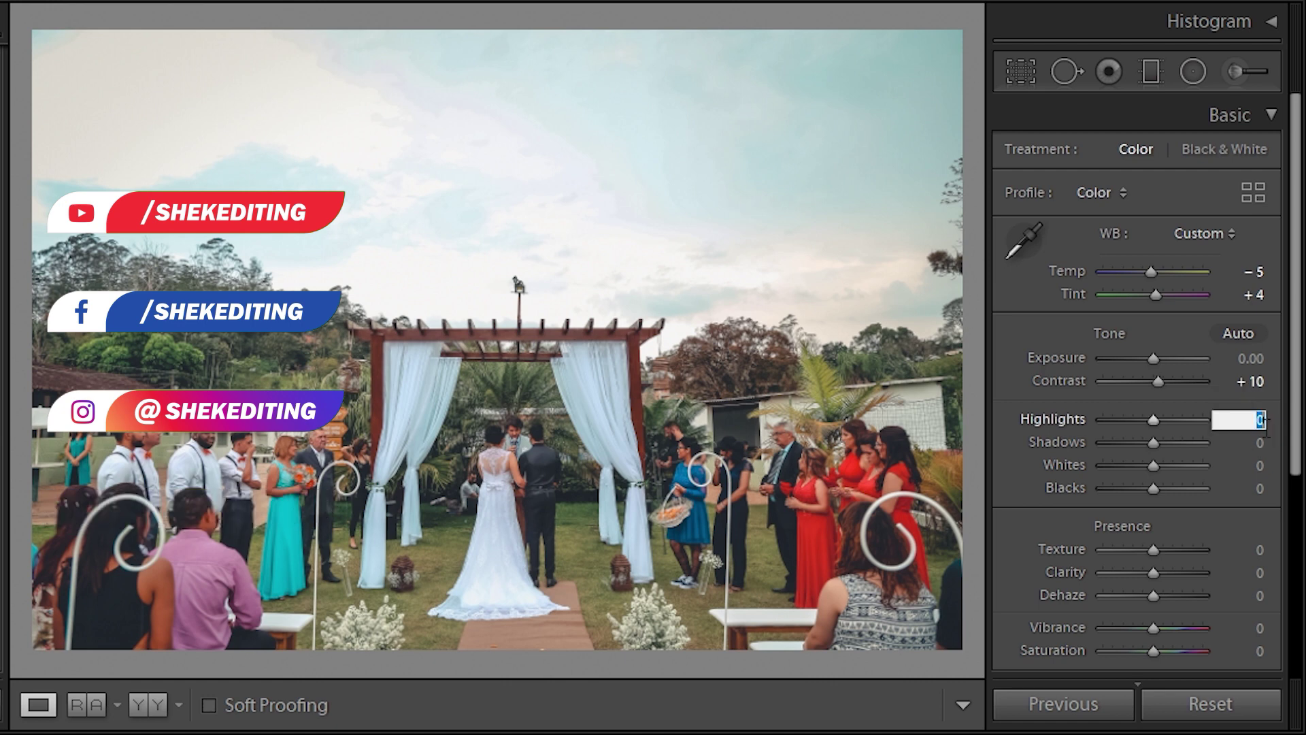
type("5")
key("Tab")
type("-5")
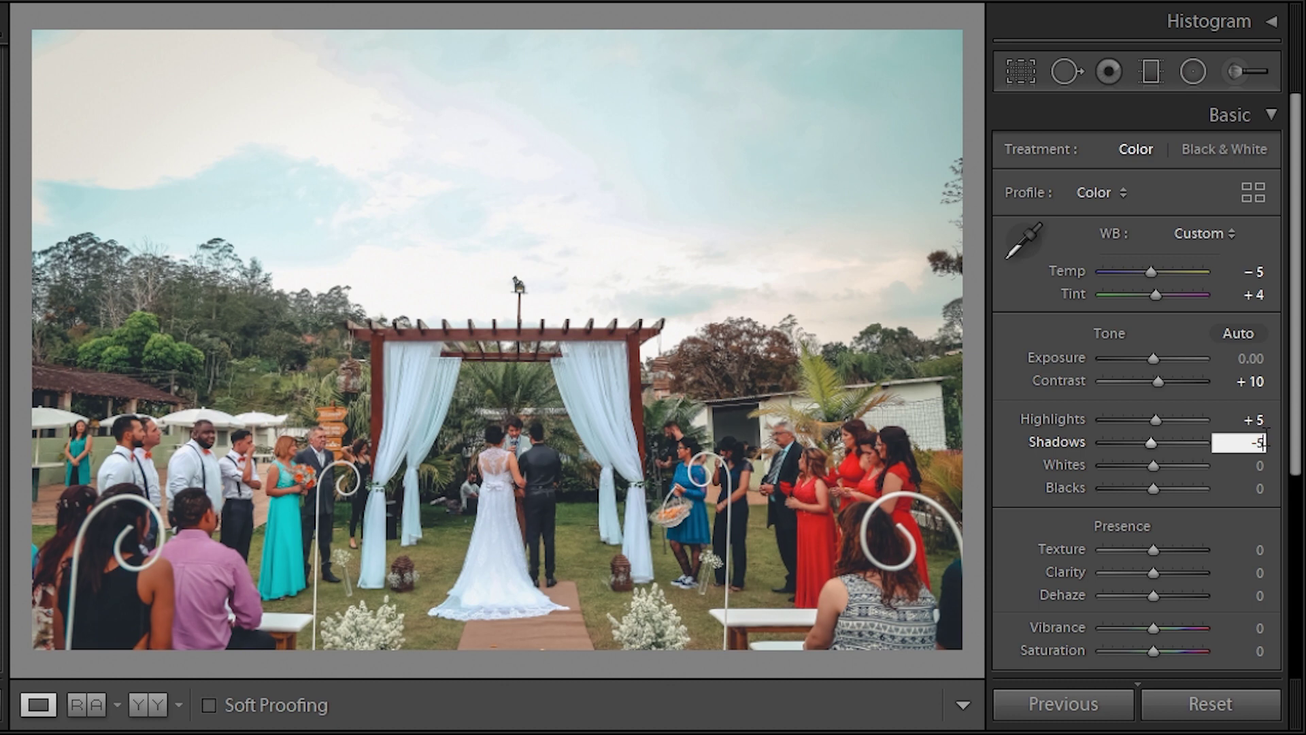
left_click(1261, 467)
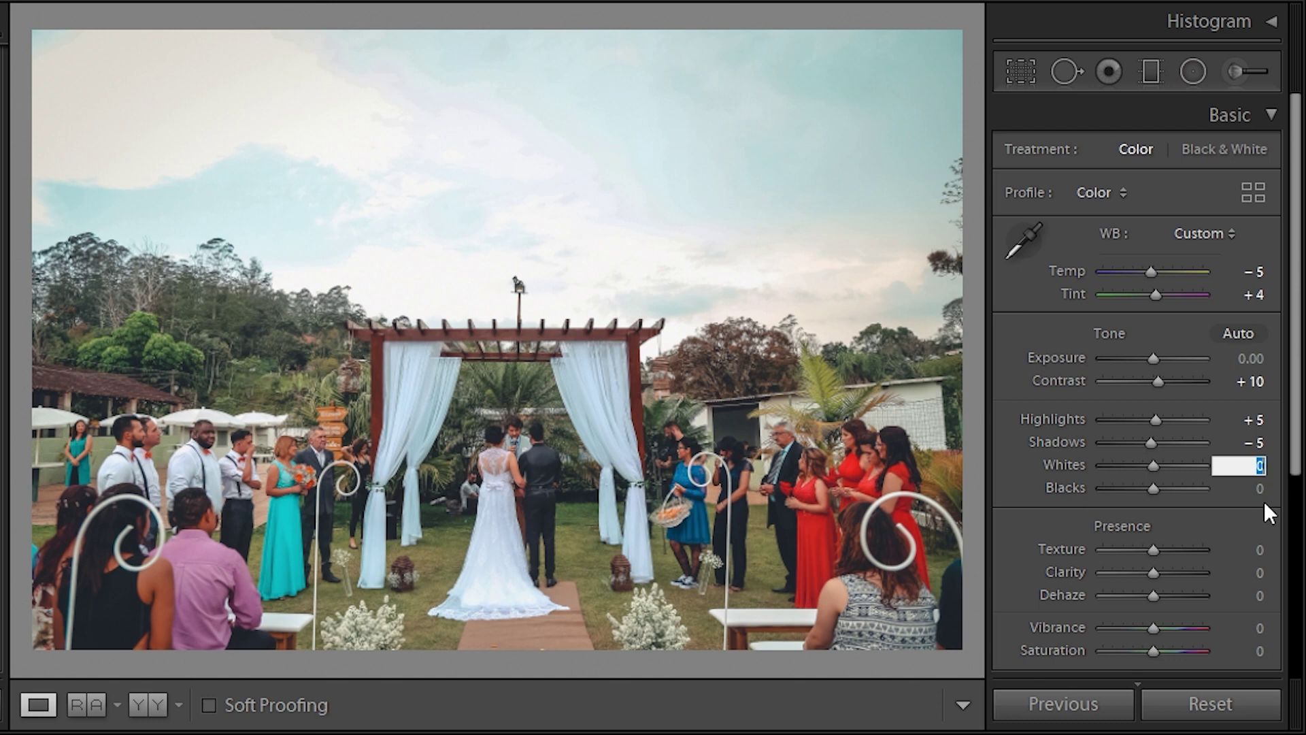
left_click(1260, 488)
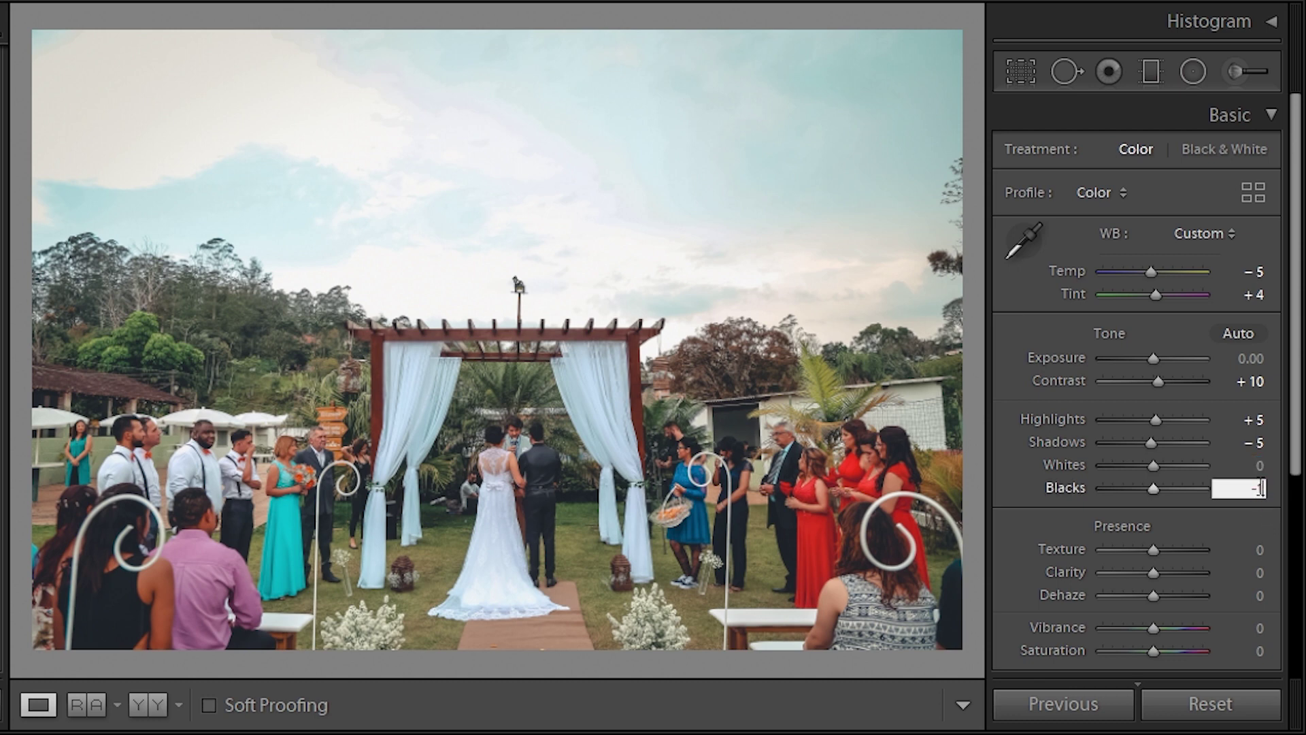
type("5")
key("Return")
- Set presence to Texture +5, Dehaze +15, Vibrance +5 and Saturation +5
scroll(1276, 504, "down", 2)
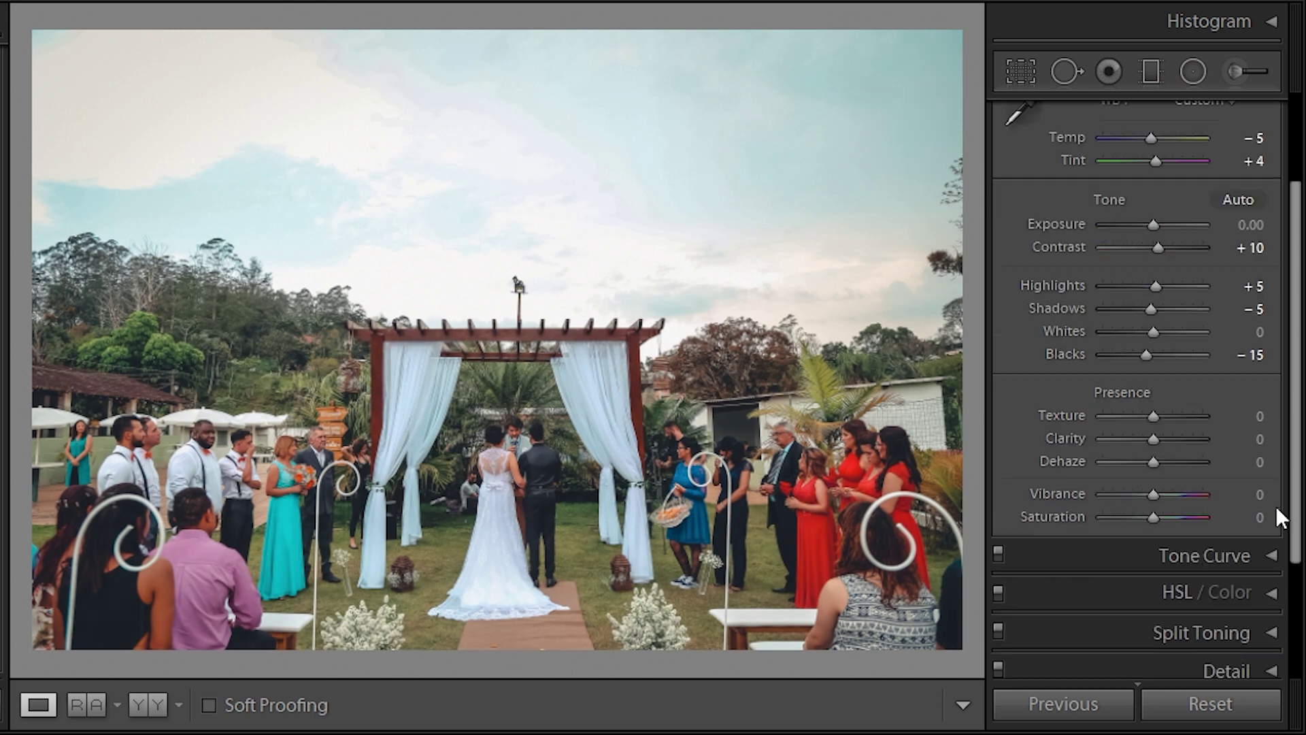
left_click(1260, 419)
key("Return")
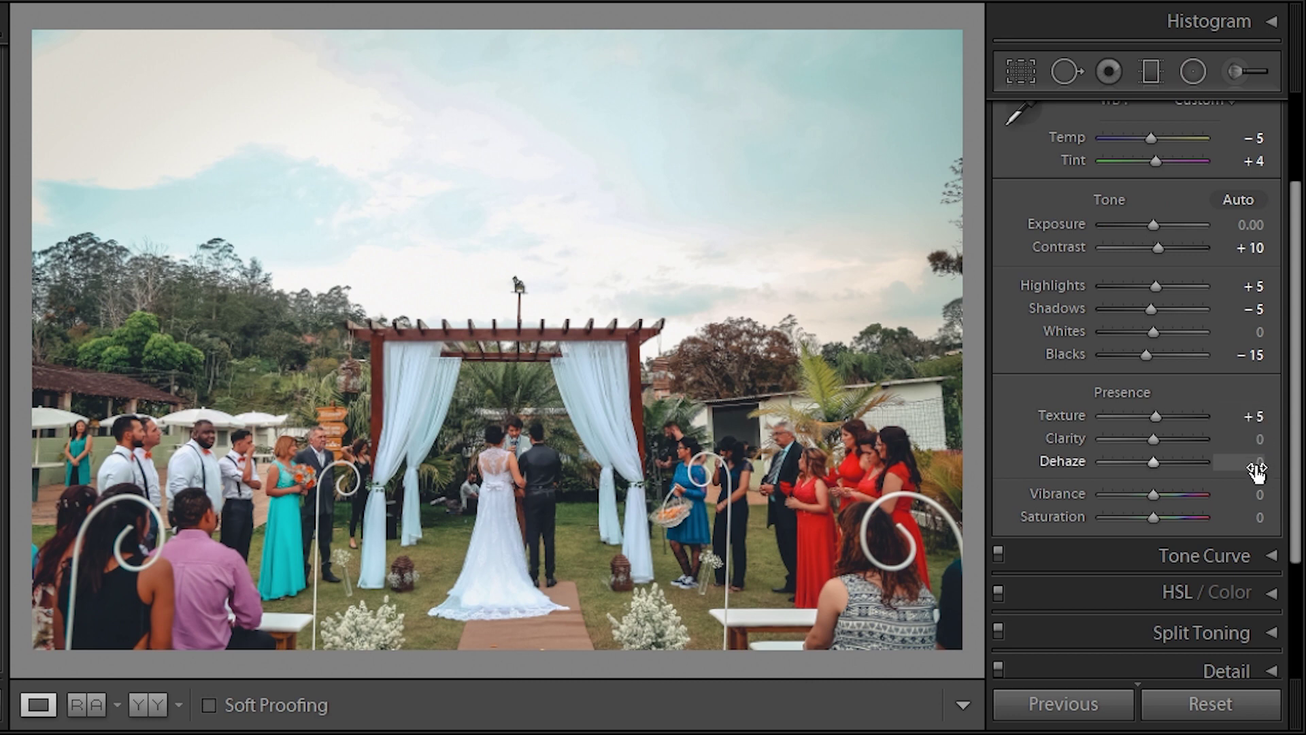
left_click(1257, 470)
type("15")
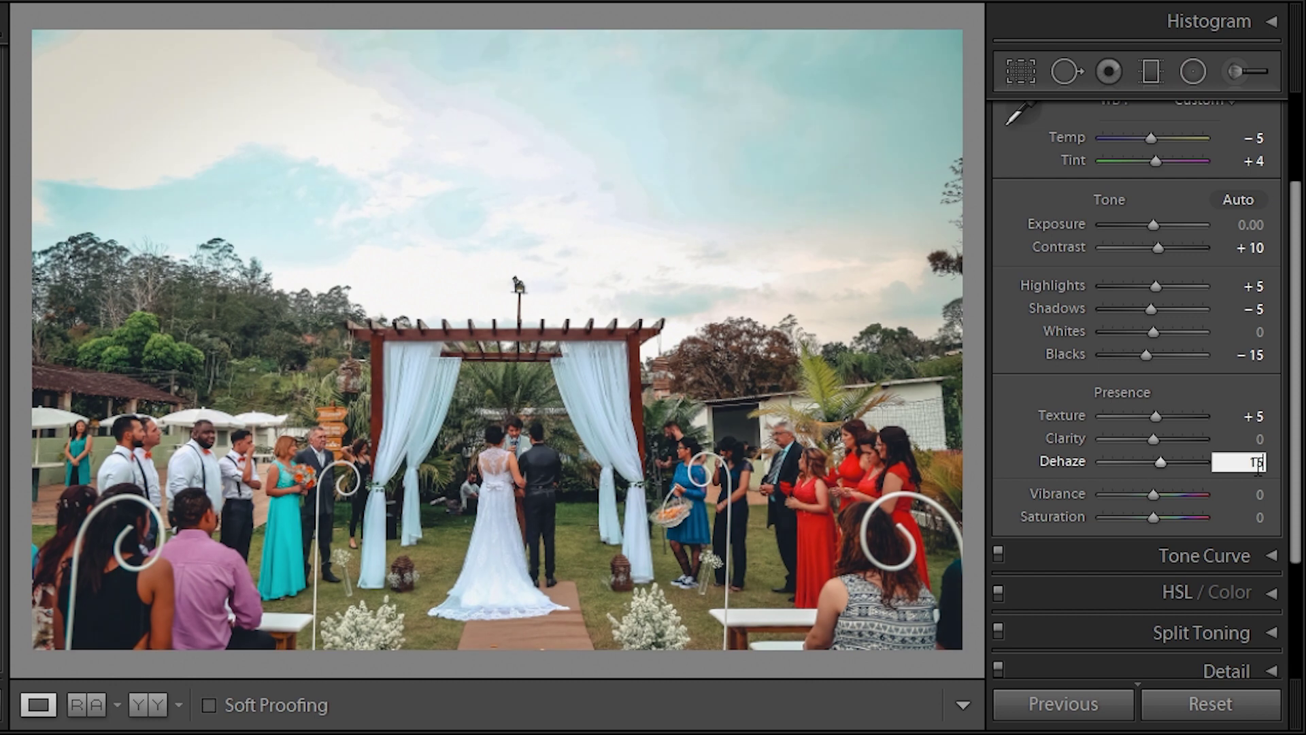
key("Return")
left_click(1258, 496)
type("5")
left_click(1260, 517)
type("5")
scroll(1297, 489, "down", 2)
scroll(1301, 489, "down", 3)
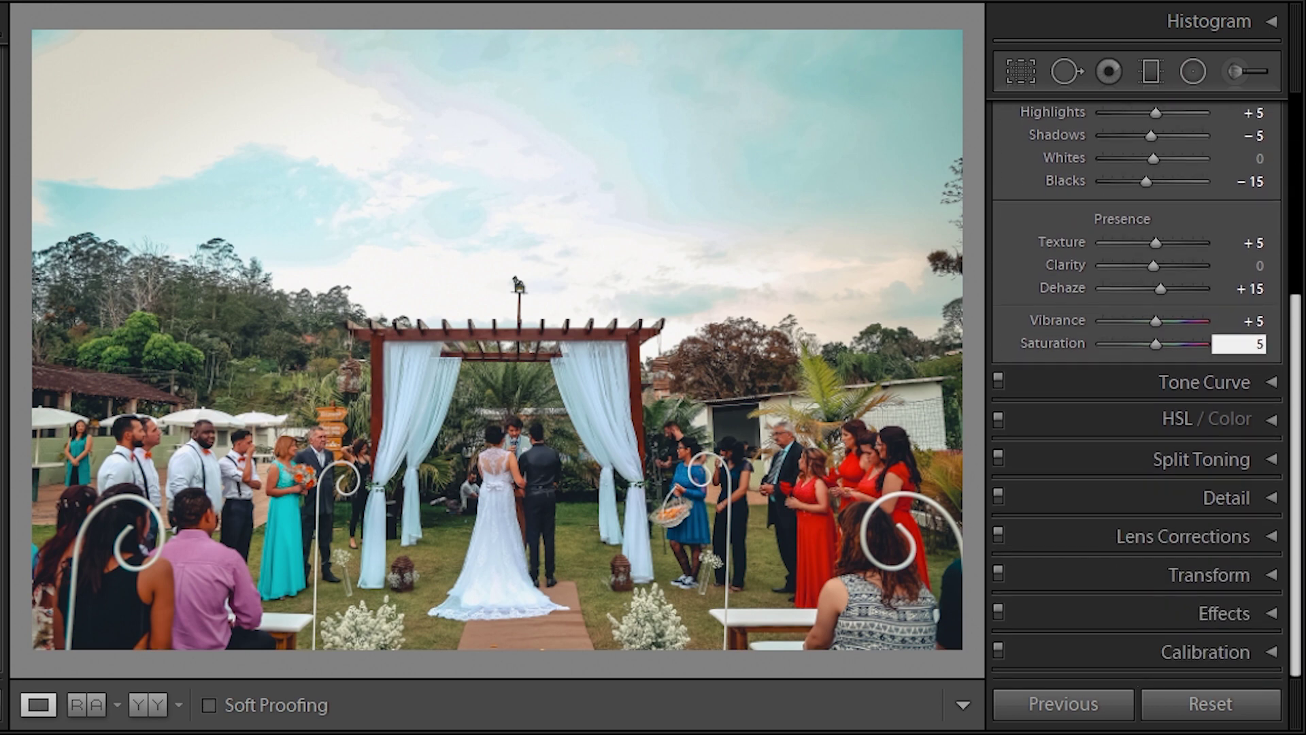
- Shape the RGB tone curve with a midtone point, a lowered highlight point and a shadow point
left_click(1272, 381)
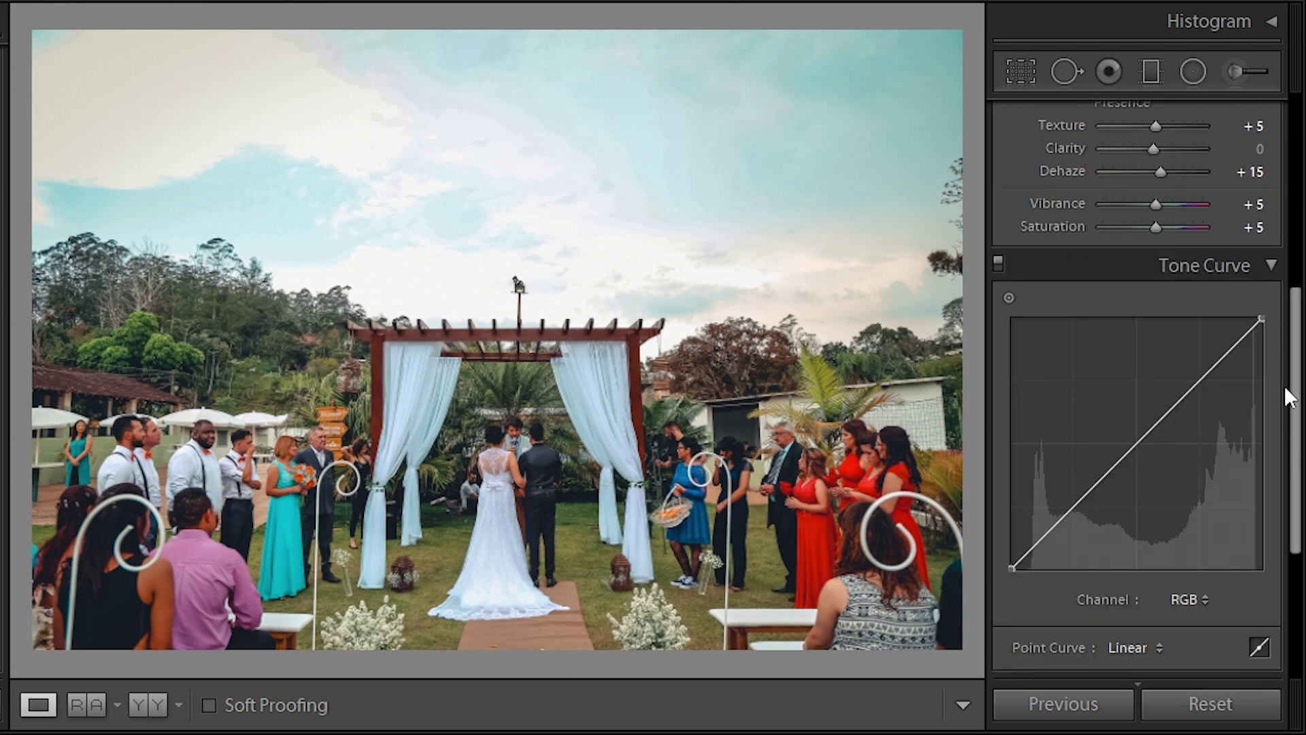
left_click(1137, 441)
left_click_drag(1198, 378, 1202, 390)
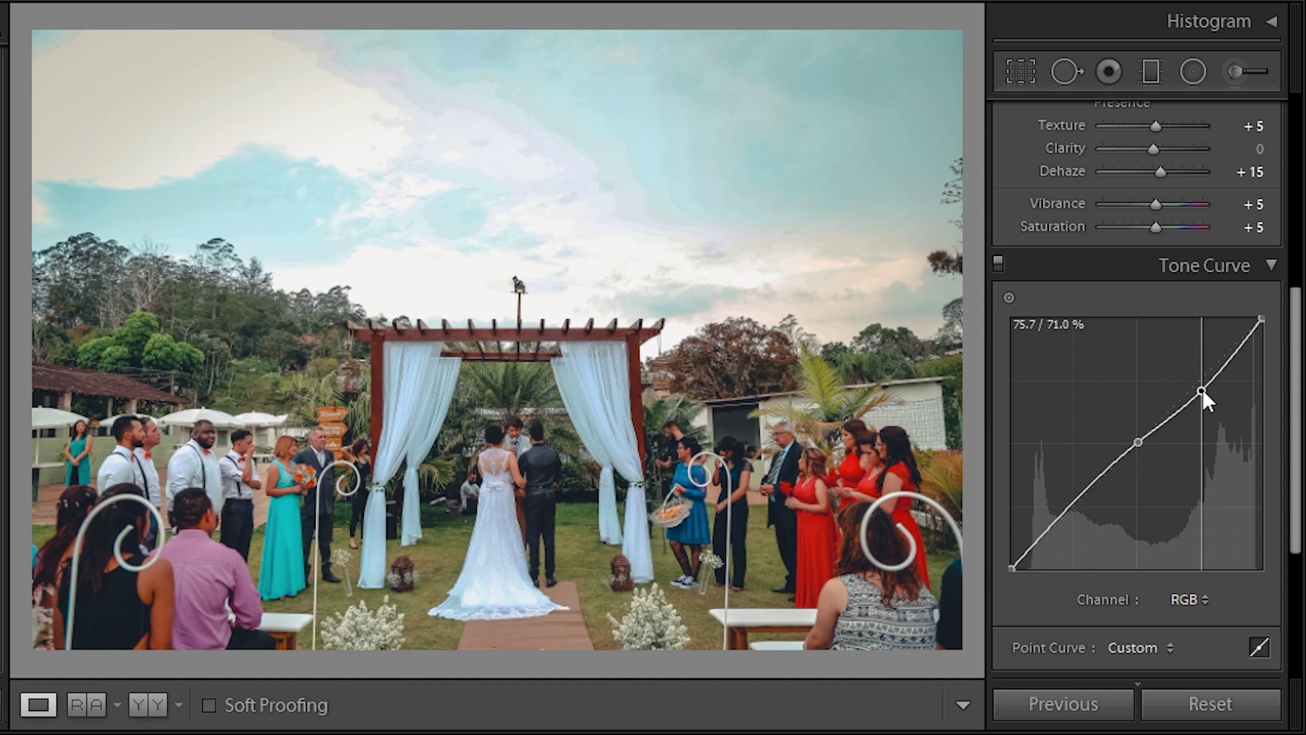
left_click_drag(1203, 389, 1203, 393)
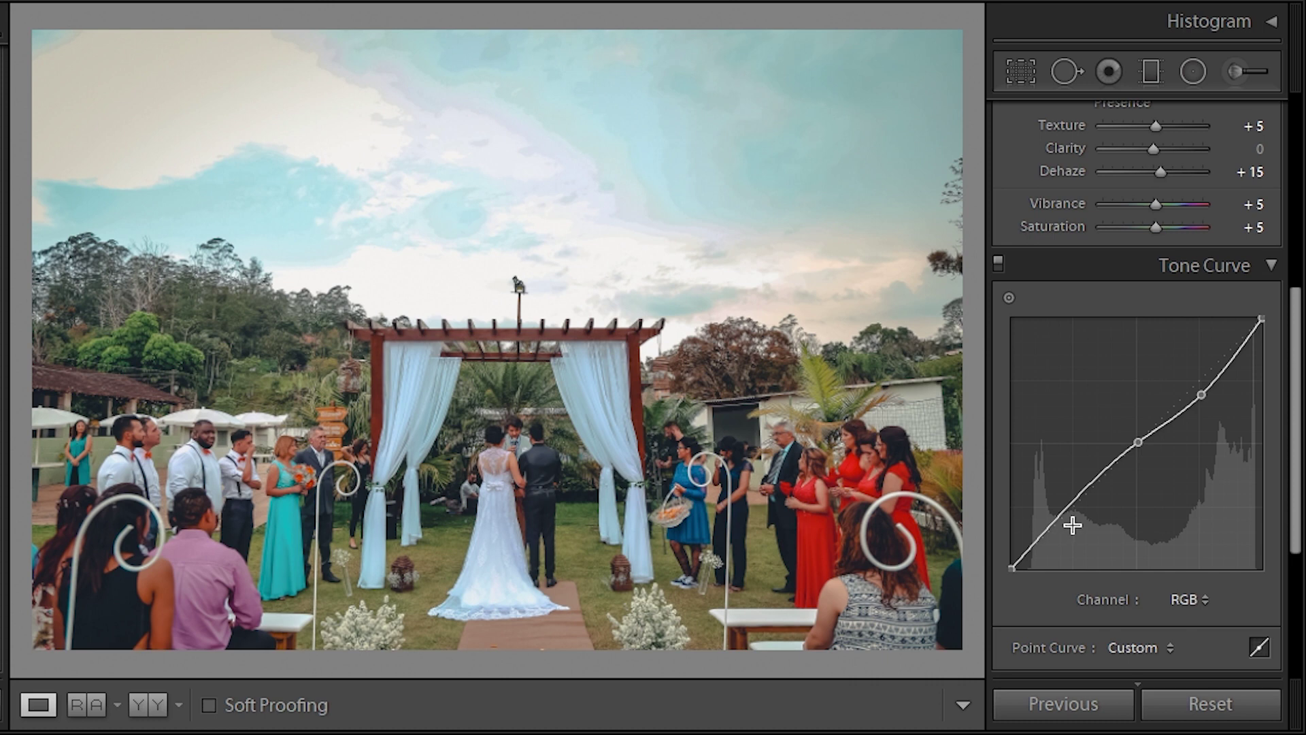
left_click_drag(1072, 510, 1078, 511)
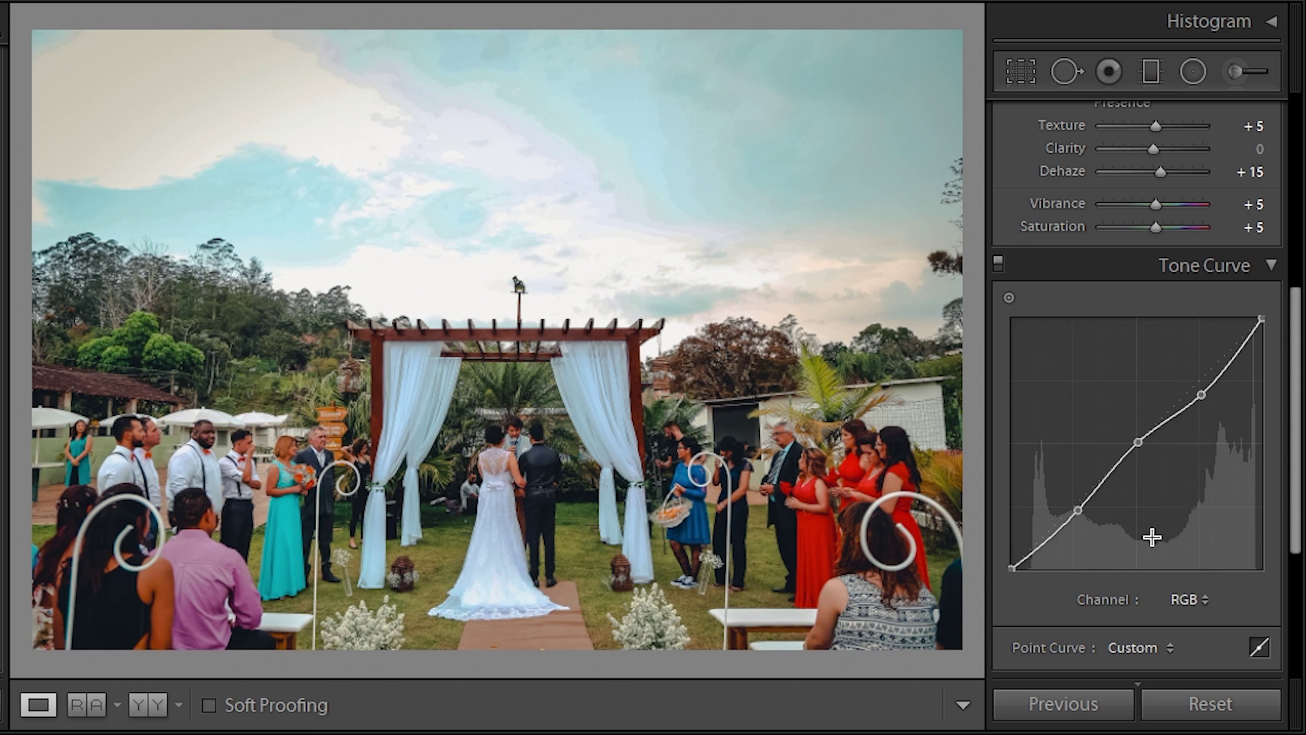
left_click_drag(1297, 425, 1293, 465)
scroll(1293, 464, "down", 3)
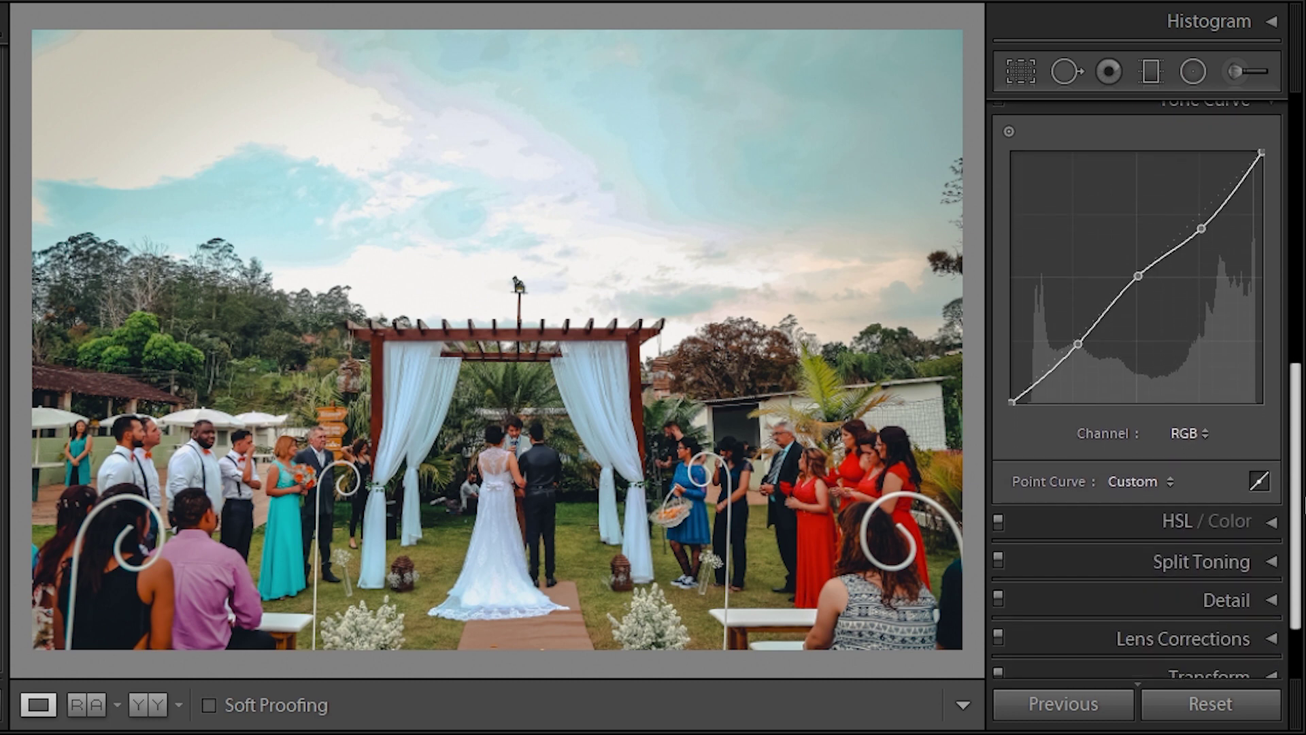
scroll(1293, 465, "down", 2)
left_click(1267, 421)
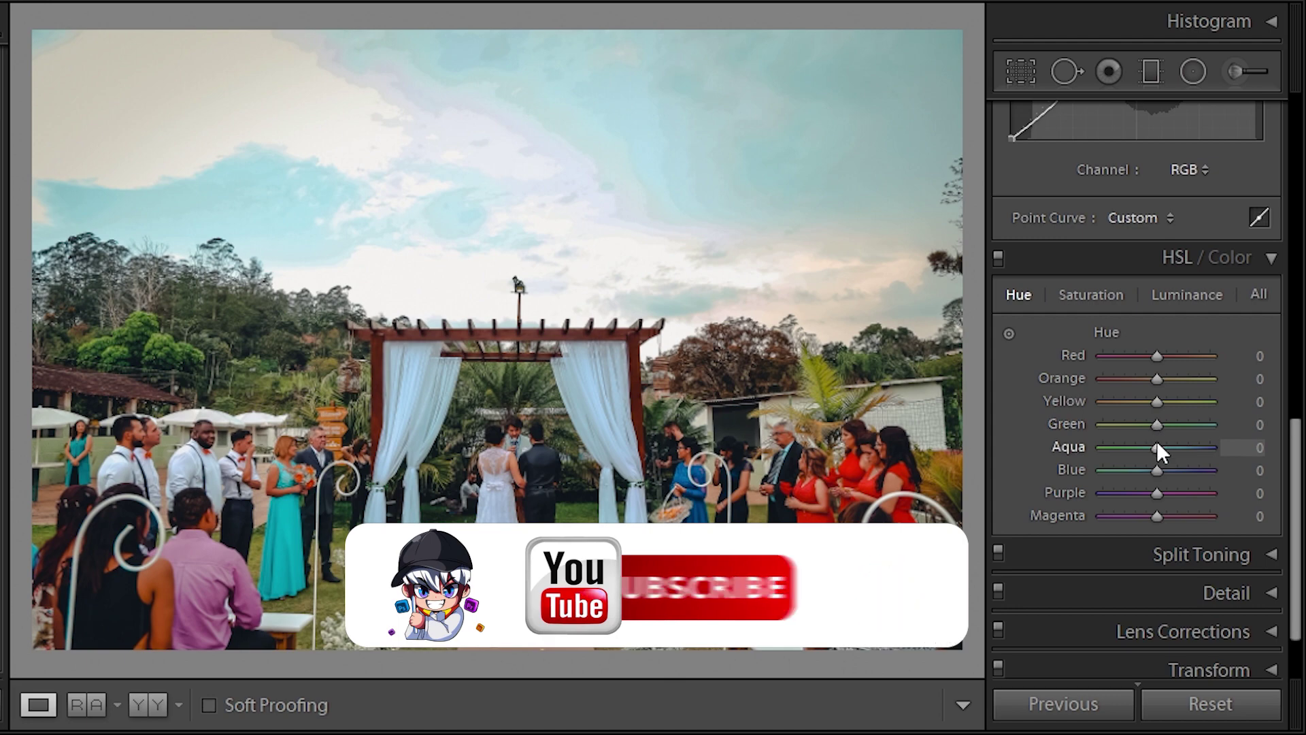
- Set the Aqua HSL sliders to hue −100, saturation −100 and luminance −27
left_click_drag(1157, 443, 1030, 431)
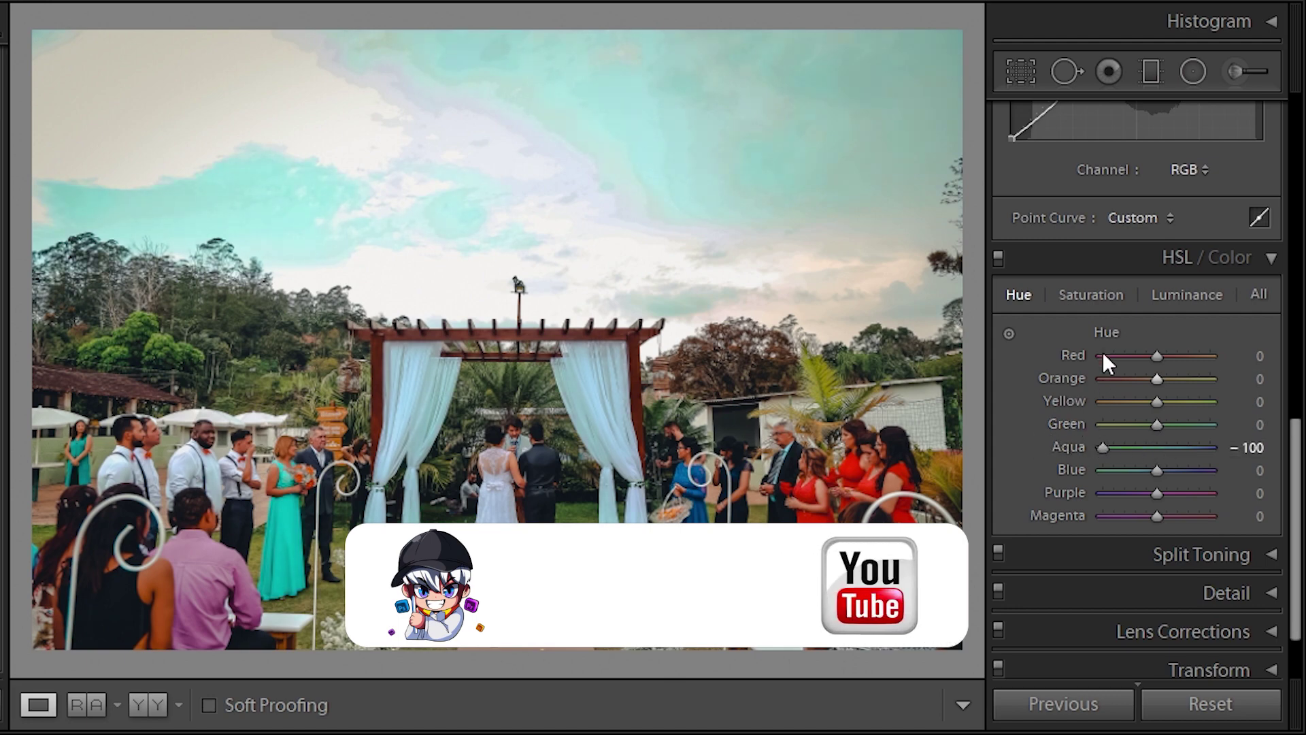
left_click(1092, 294)
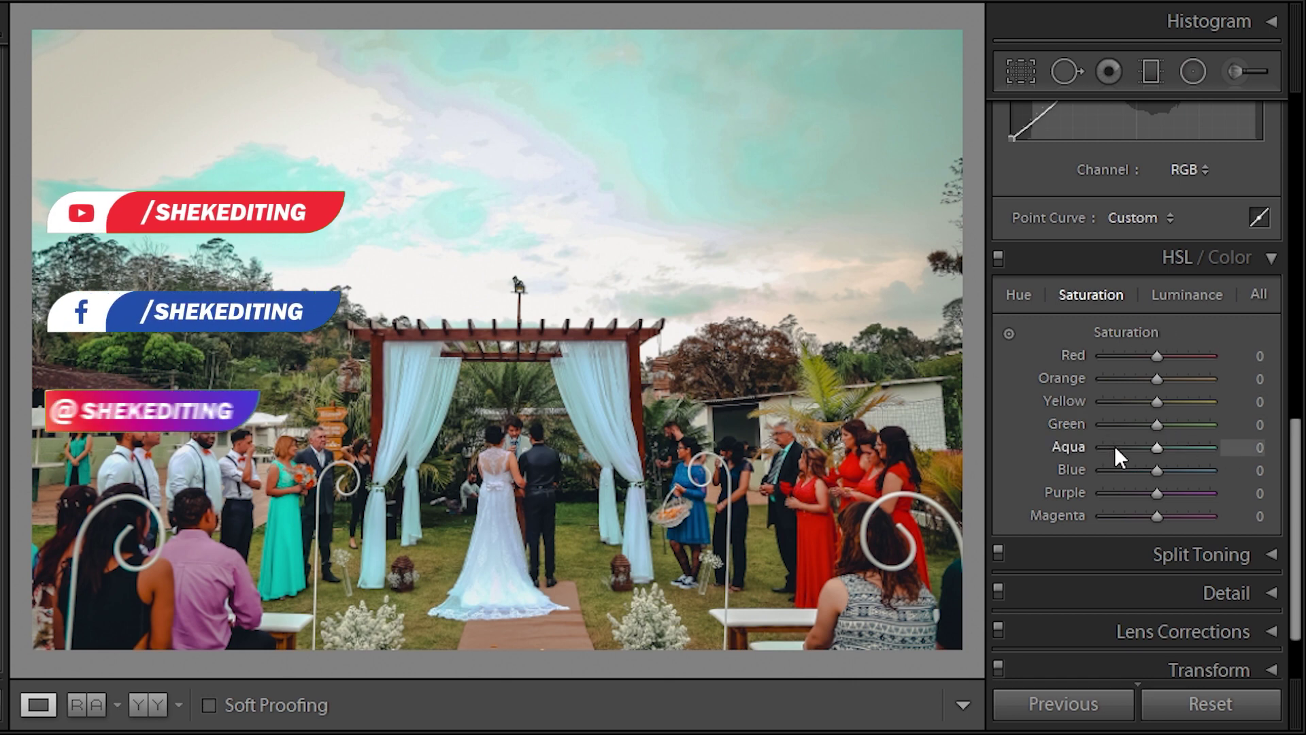
left_click_drag(1157, 447, 1044, 451)
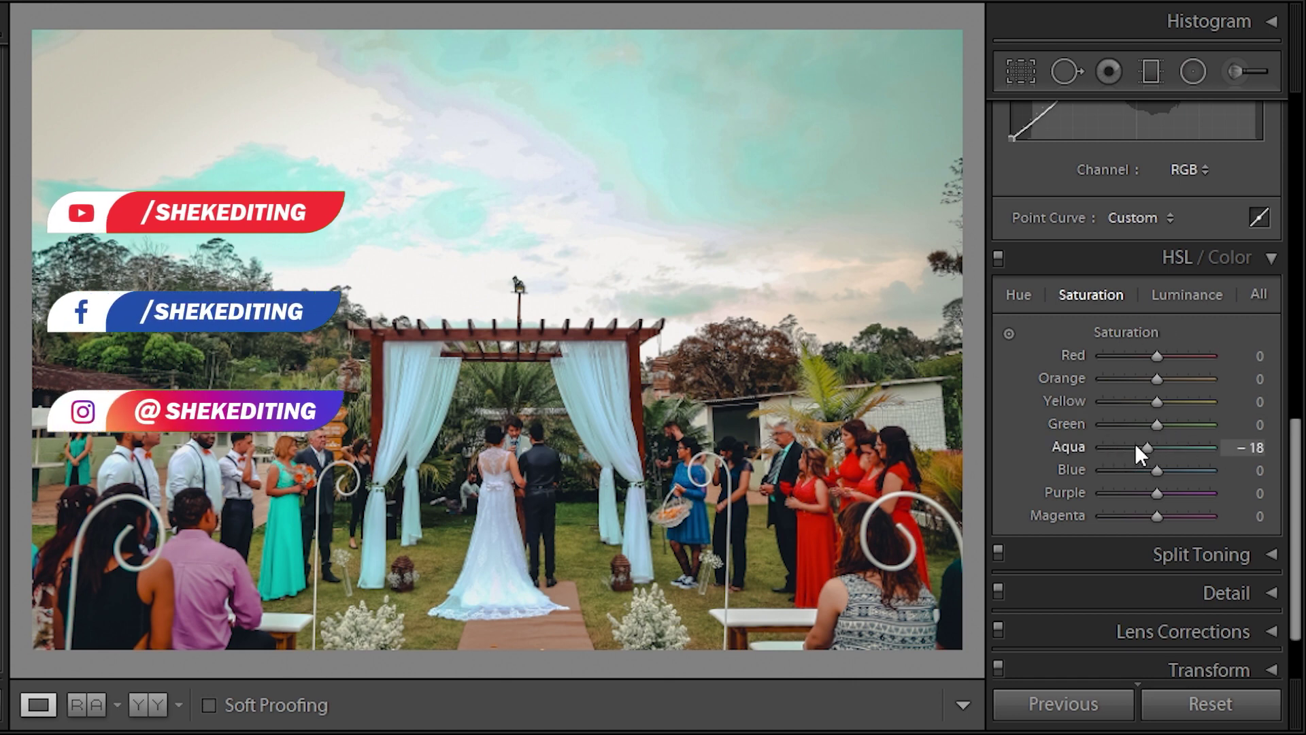
left_click(1187, 292)
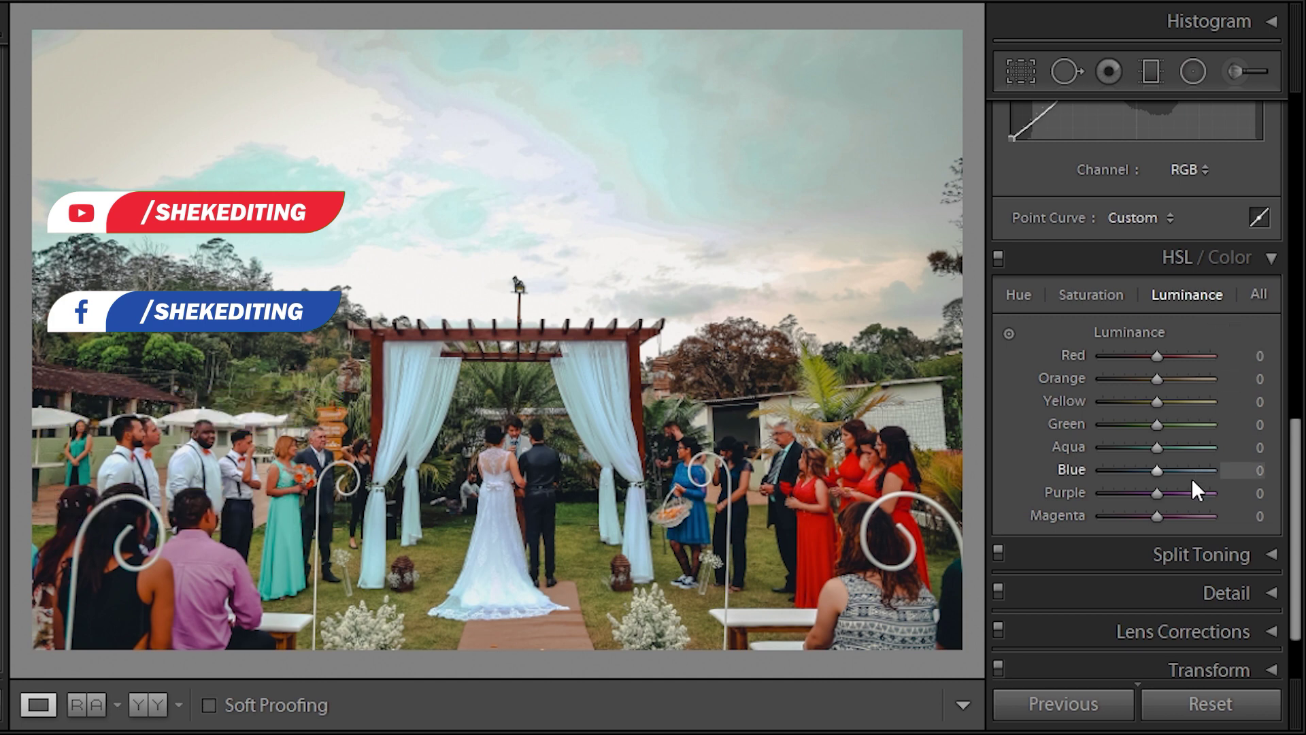
left_click_drag(1154, 445, 1071, 448)
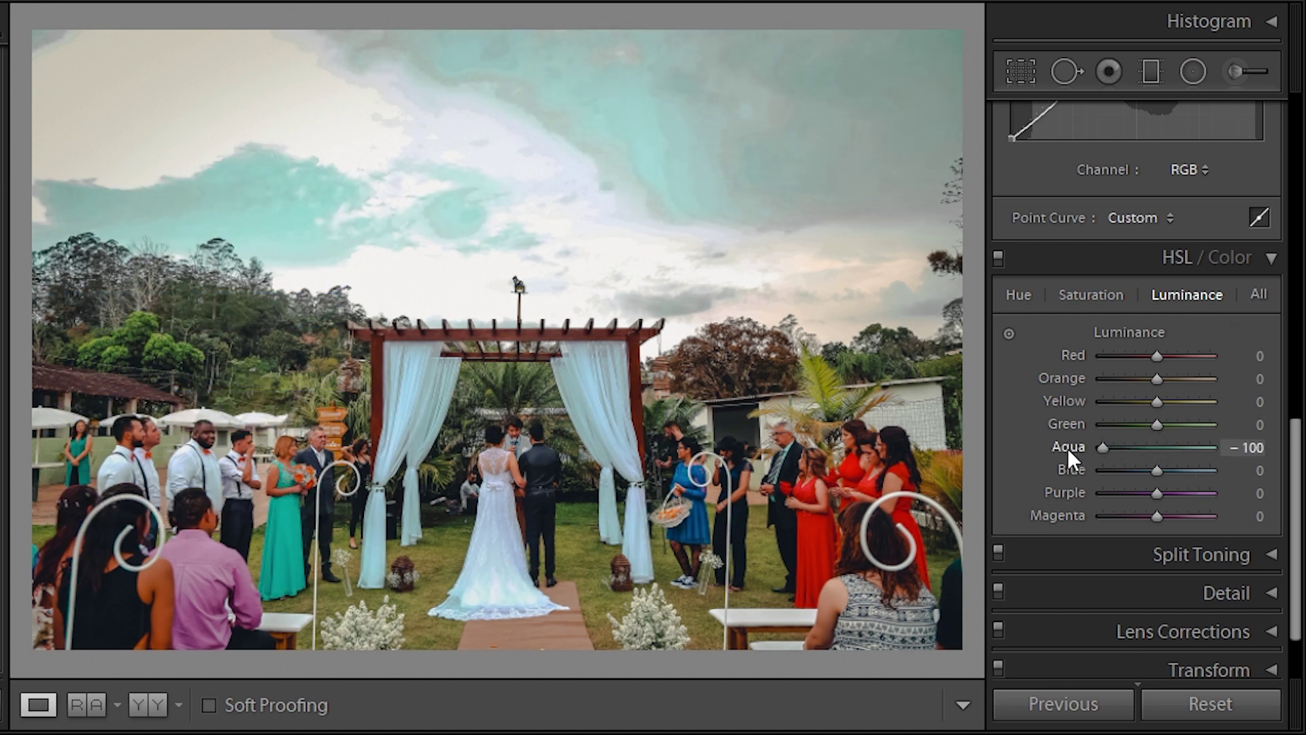
mouse_move(1103, 447)
left_mouse_down()
mouse_move(1234, 444)
mouse_move(1145, 446)
left_mouse_up()
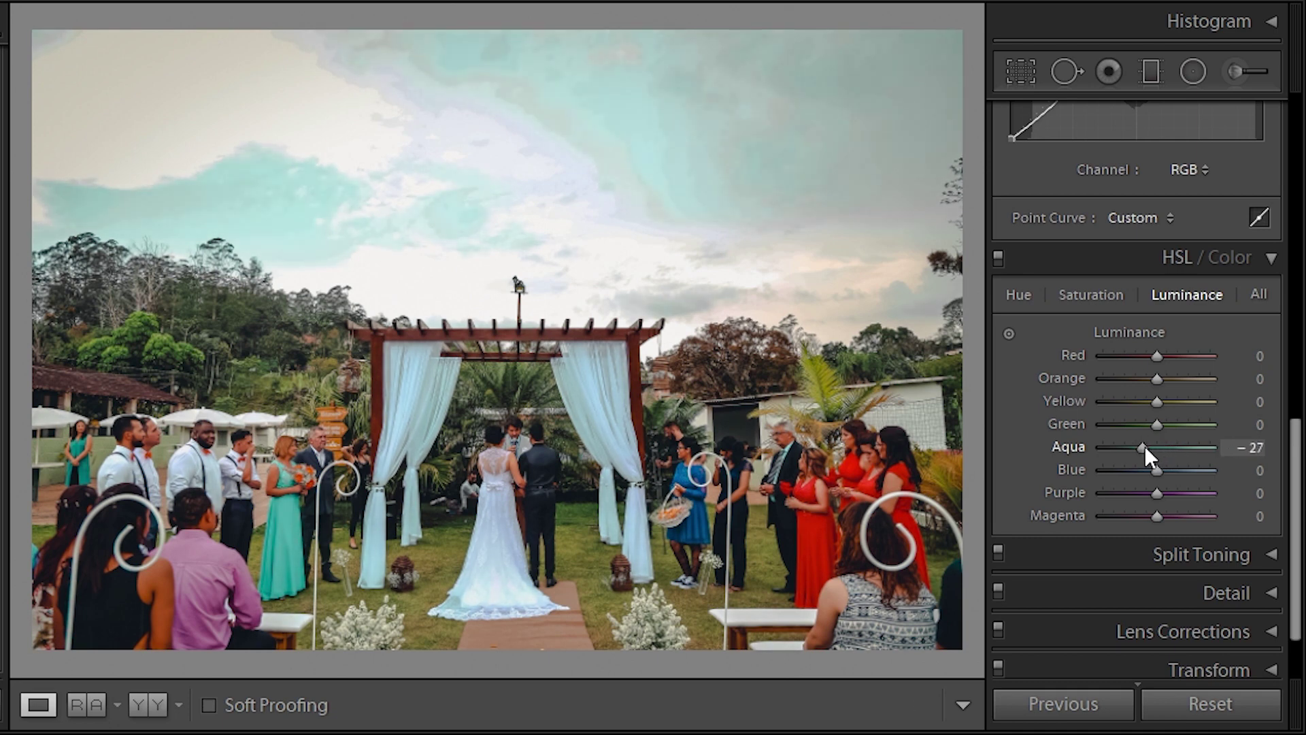
left_click(1092, 295)
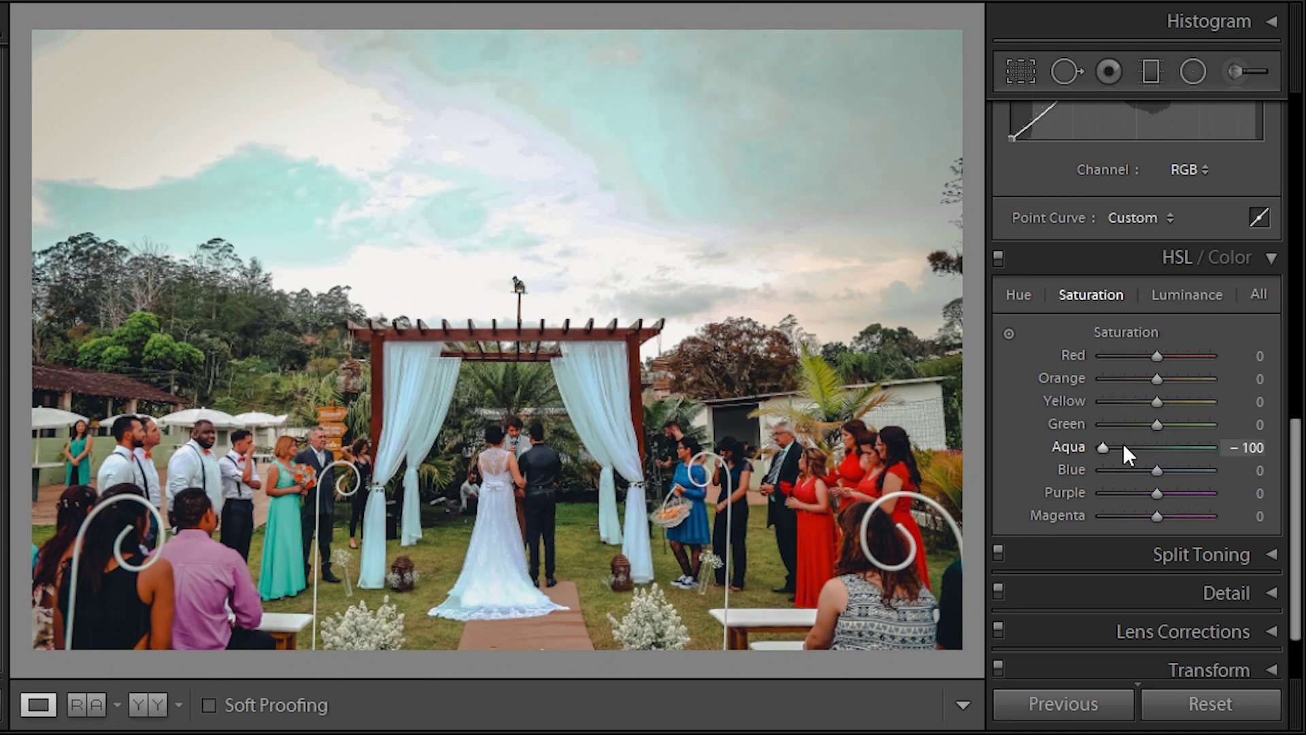
mouse_move(1102, 447)
left_mouse_down()
mouse_move(1147, 447)
mouse_move(1102, 452)
left_mouse_up()
left_click(1017, 295)
mouse_move(1100, 443)
left_mouse_down()
mouse_move(1165, 441)
mouse_move(1101, 447)
left_mouse_up()
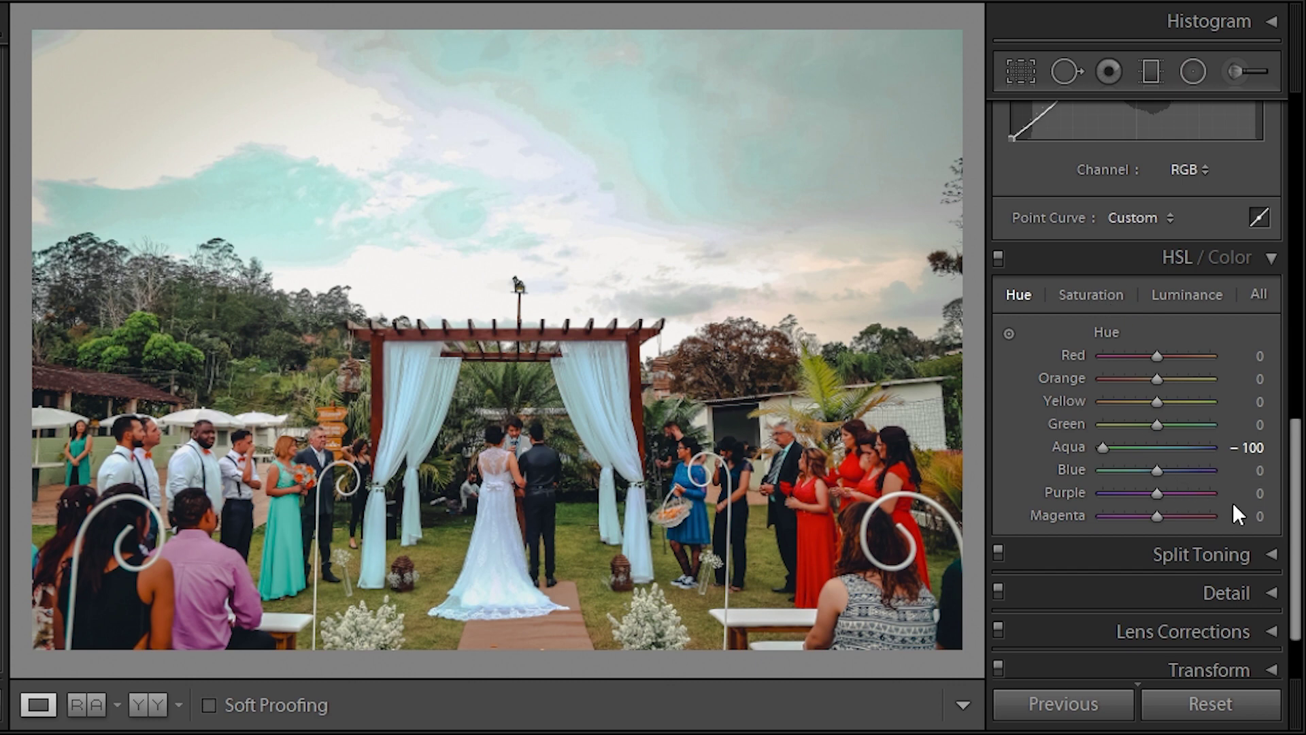
left_click(1259, 469)
- Set Blue hue to −13 and Blue saturation to −60 in HSL
type("-19")
key("BackSpace")
key("Return")
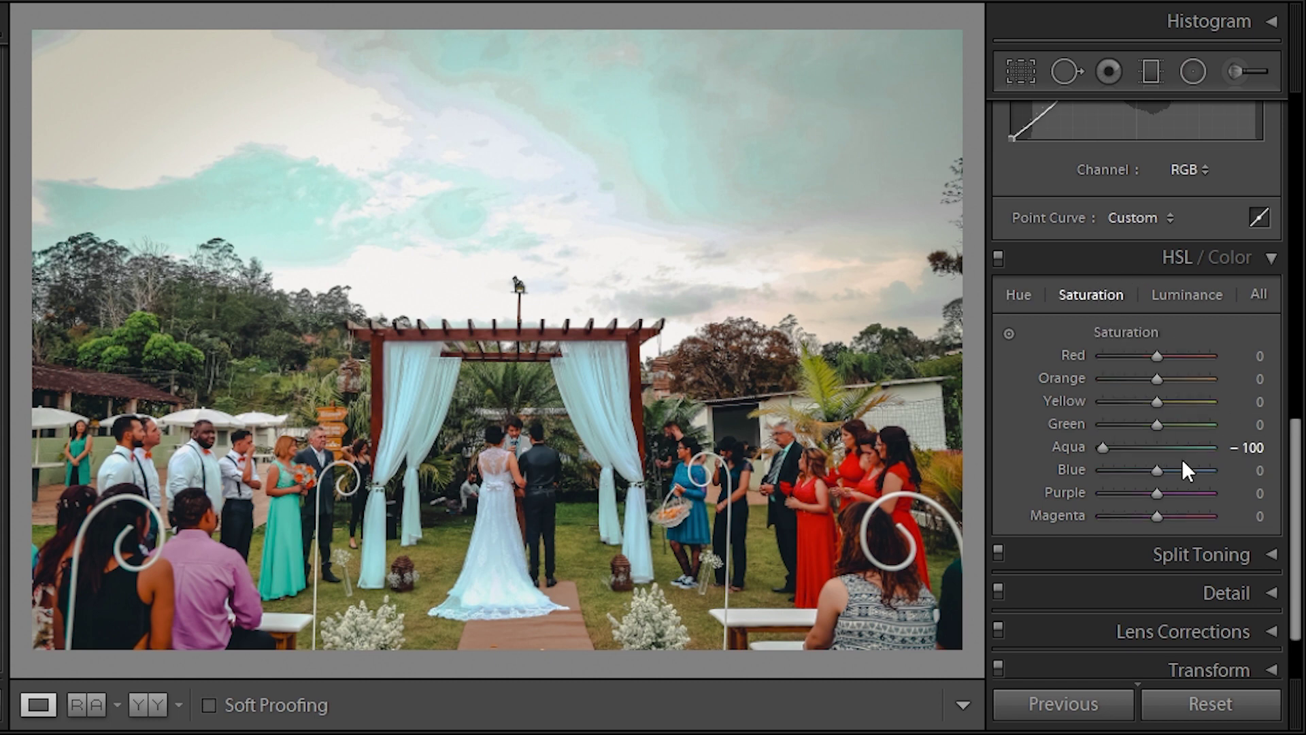
left_click(1242, 471)
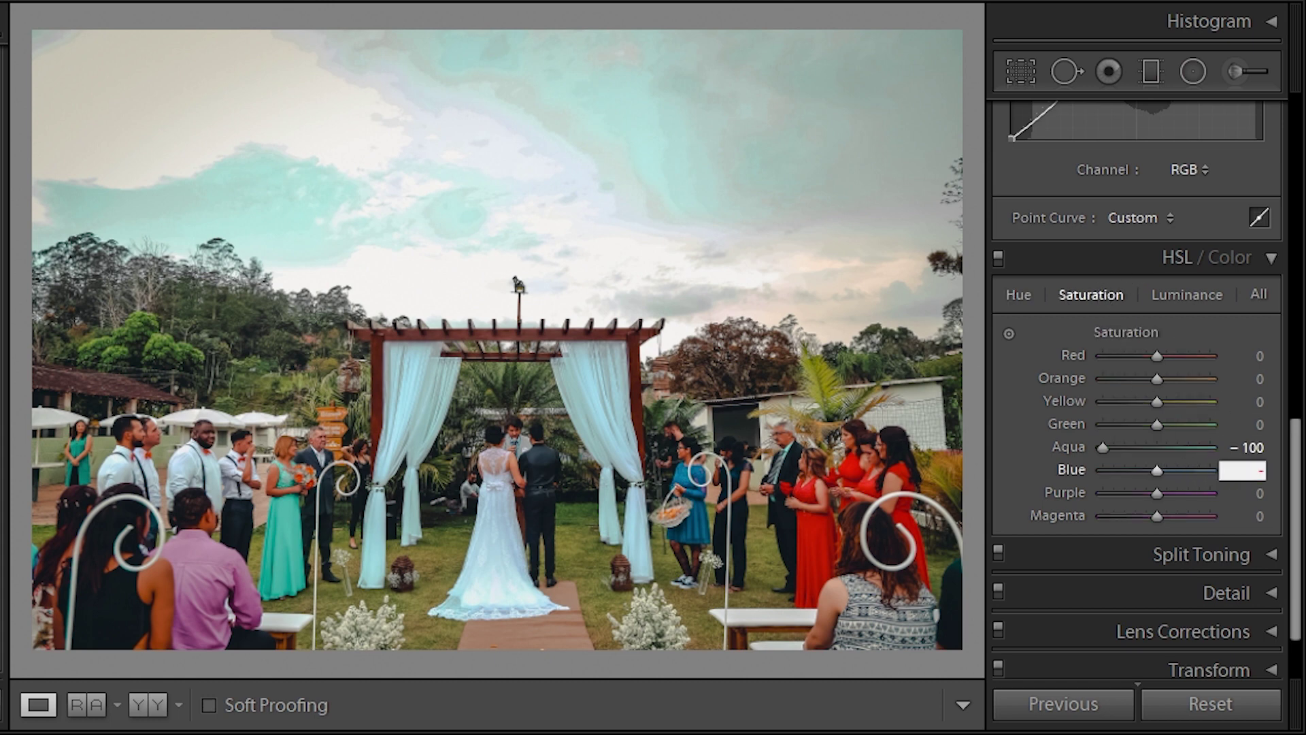
type("-60")
key("Return")
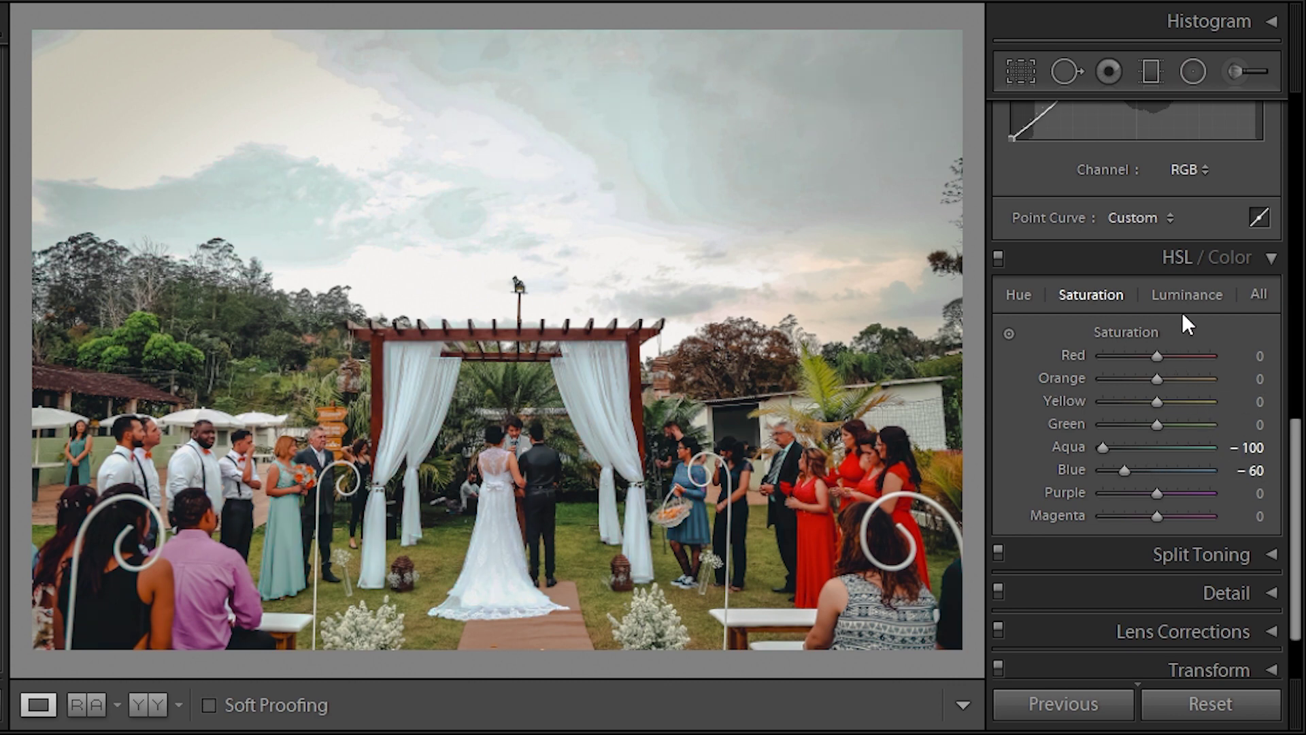
- Set Blue luminance to −51 and Aqua luminance to −62
left_click(1175, 309)
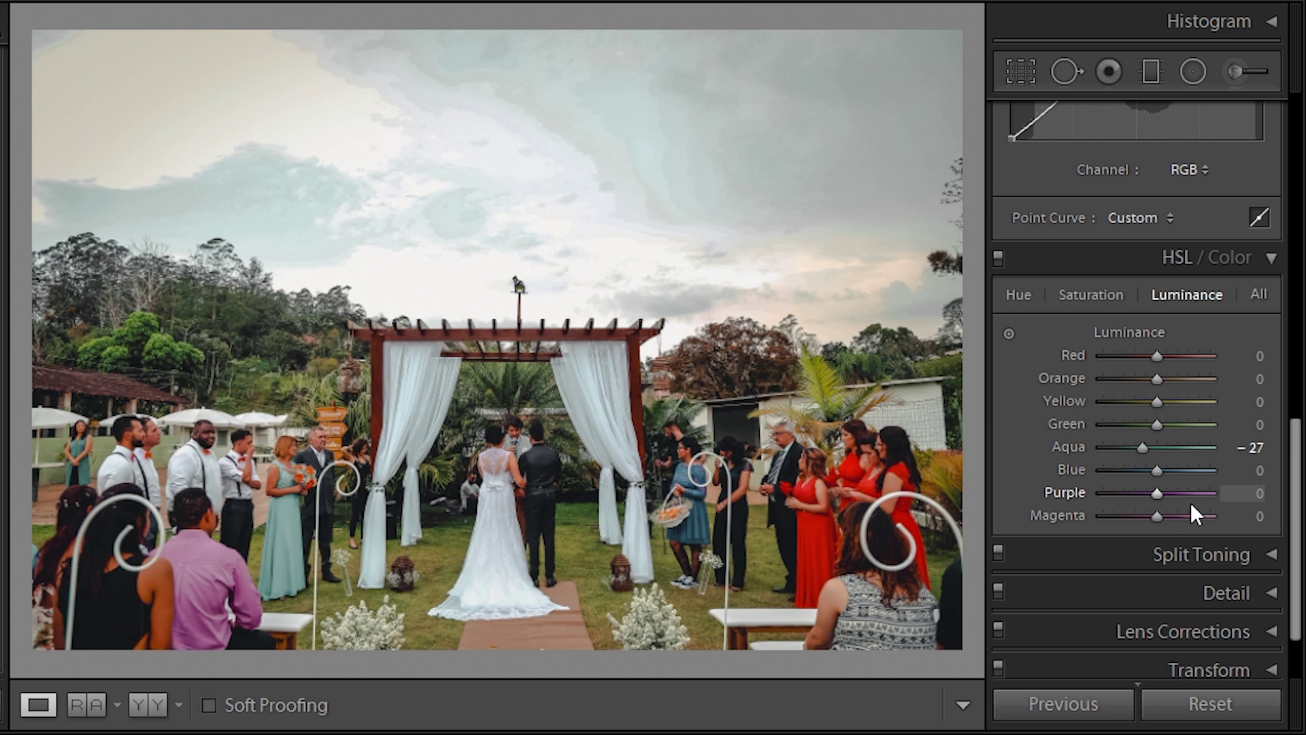
left_click(1252, 476)
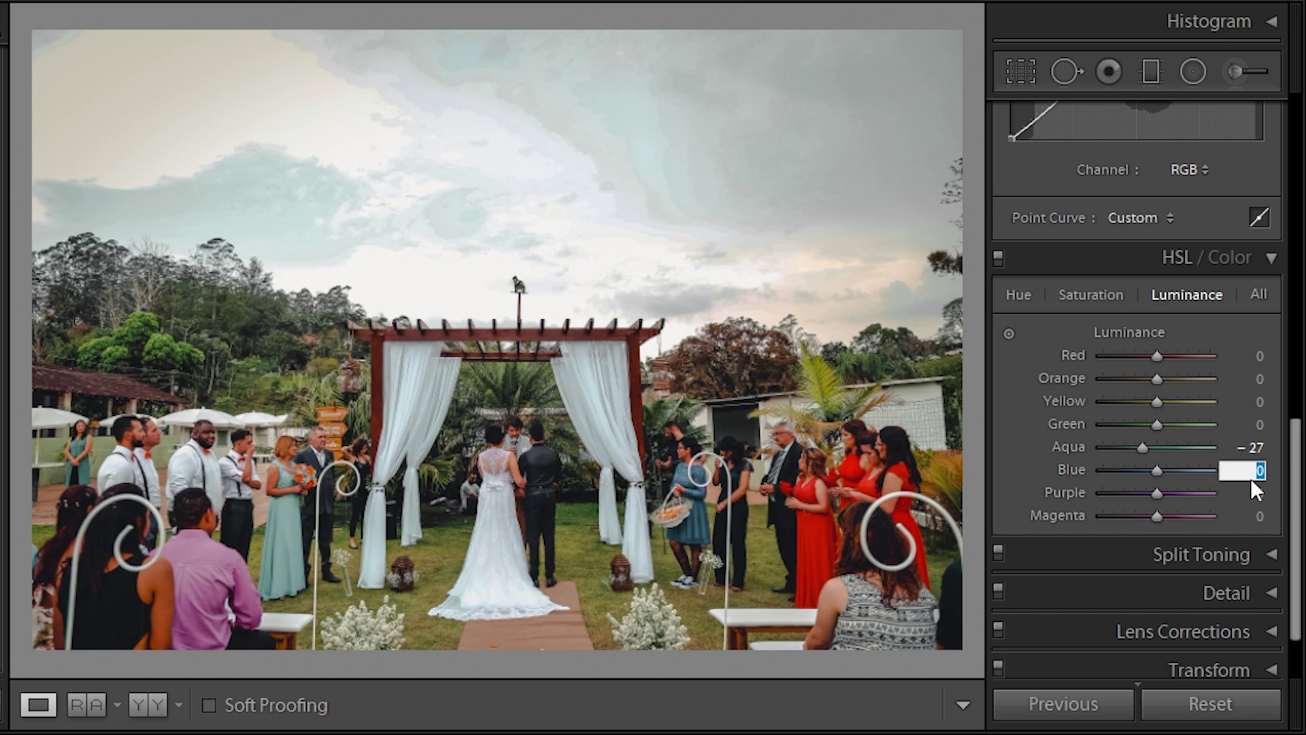
type("-1")
key("Return")
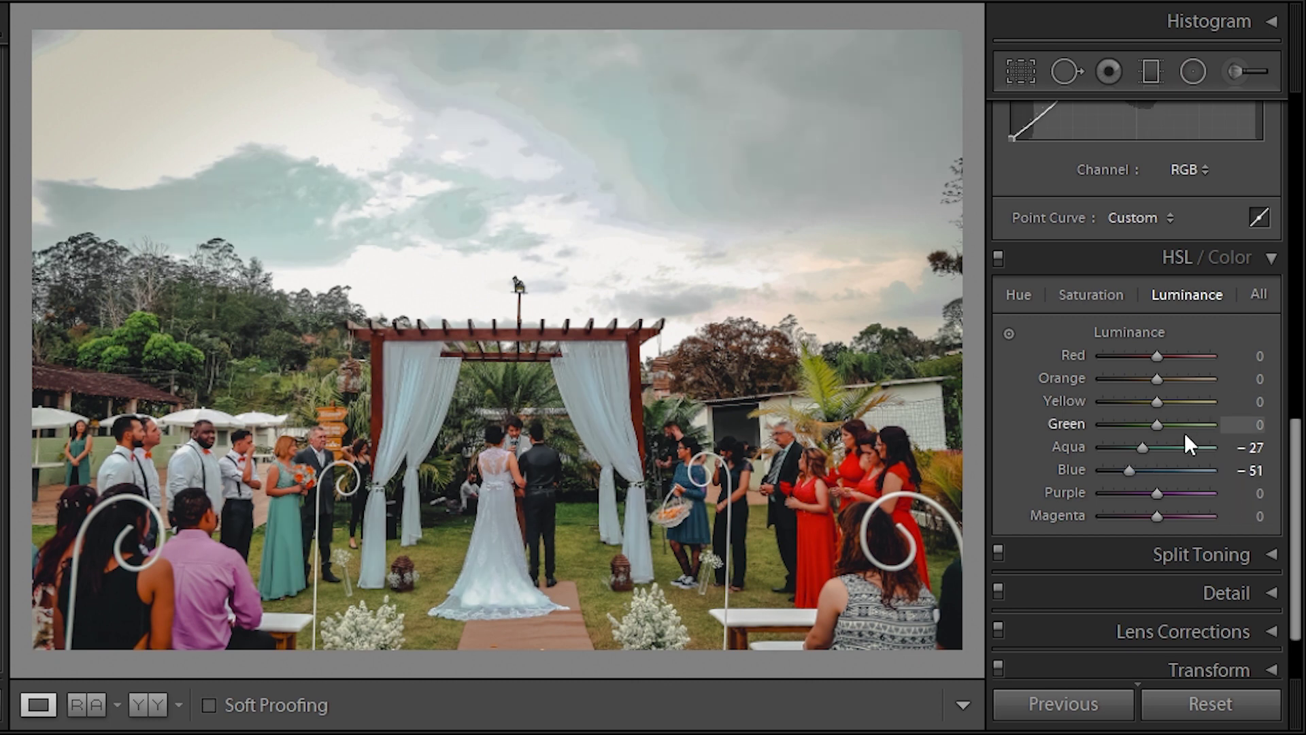
left_click_drag(1142, 447, 1026, 447)
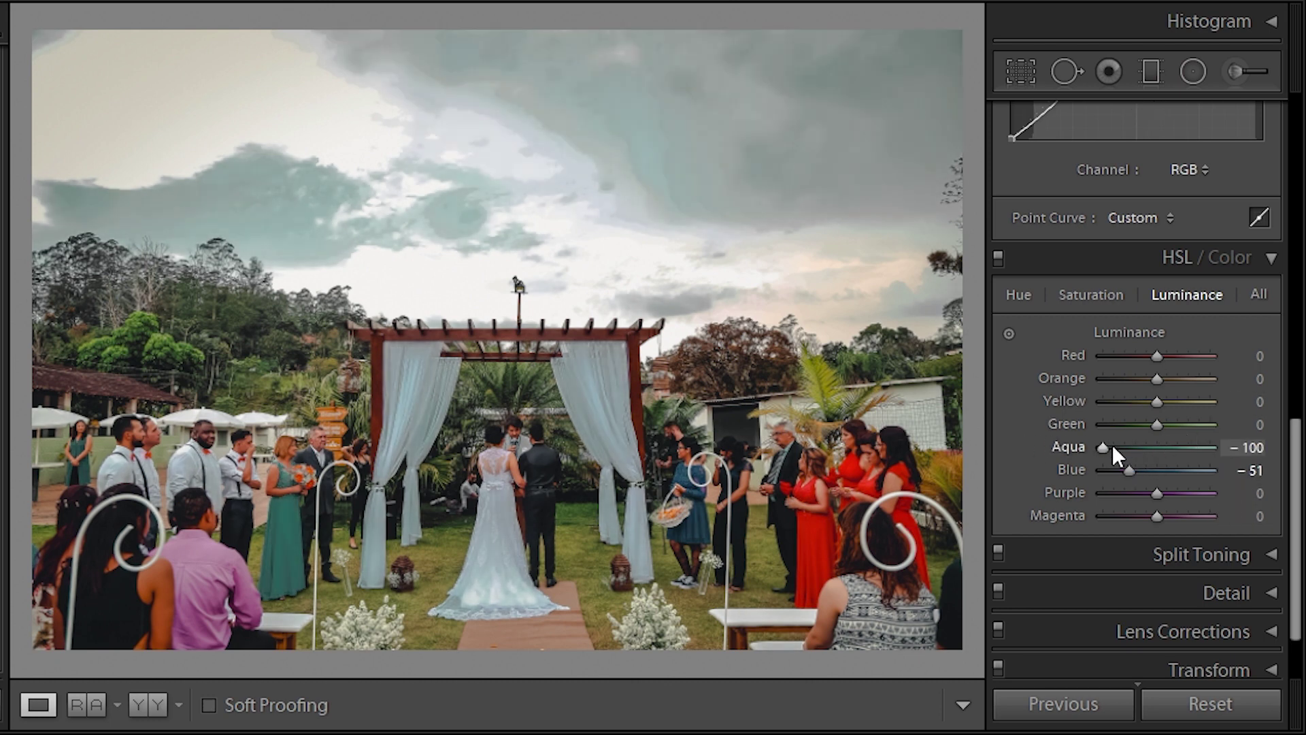
left_click_drag(1101, 447, 1119, 447)
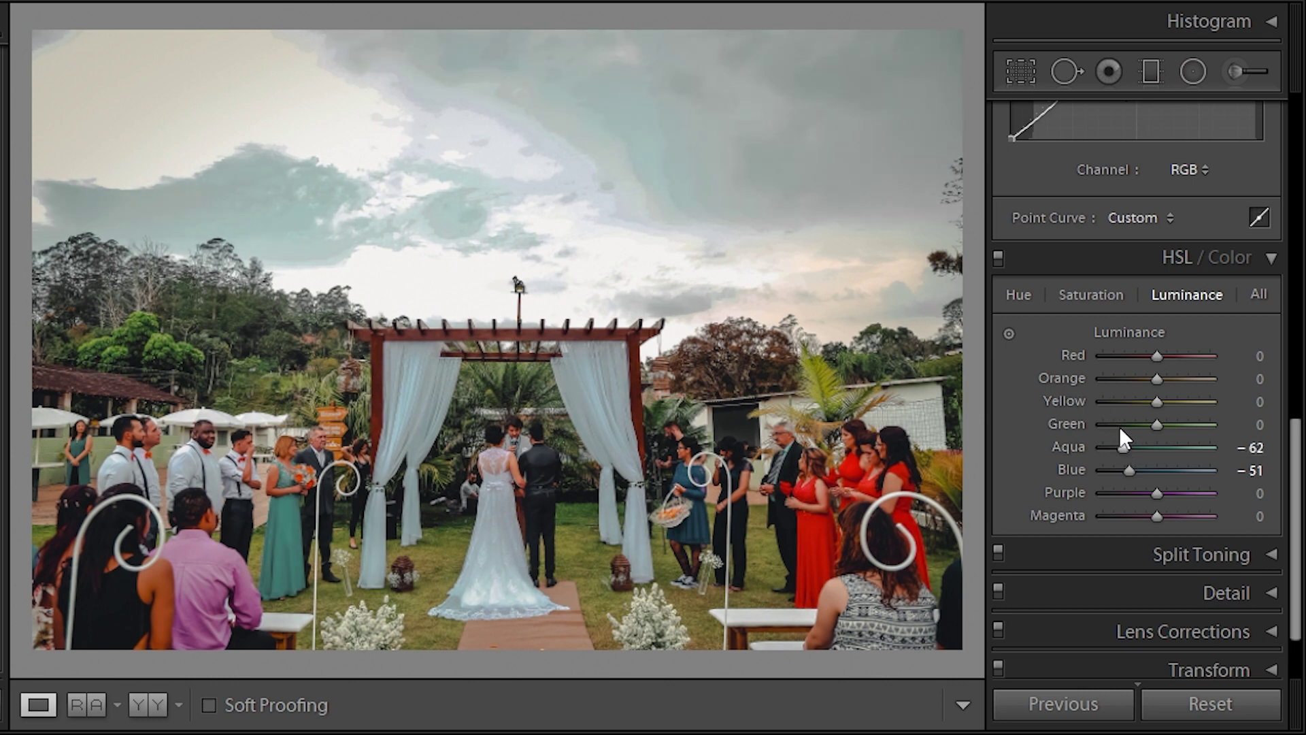
- Expand and collapse the Split Toning panel without changing its settings
left_click(1271, 554)
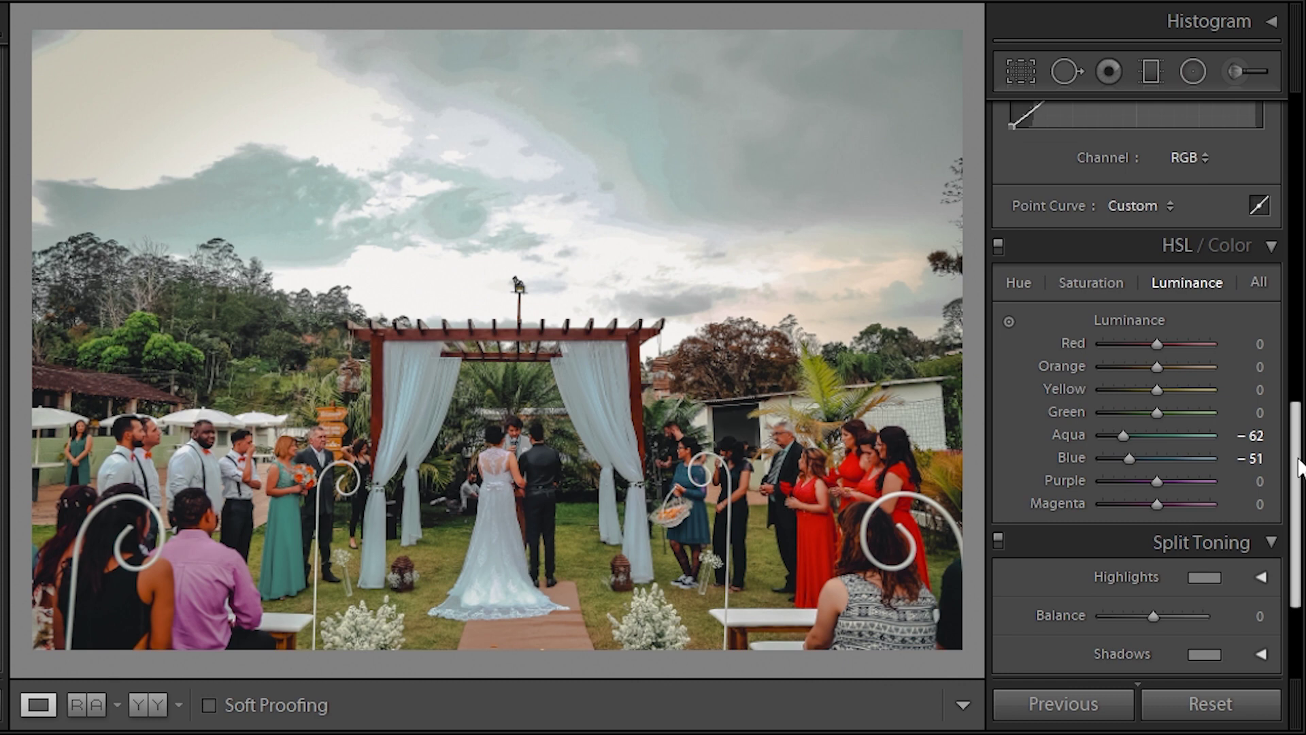
scroll(1284, 521, "down", 3)
scroll(1283, 520, "down", 1)
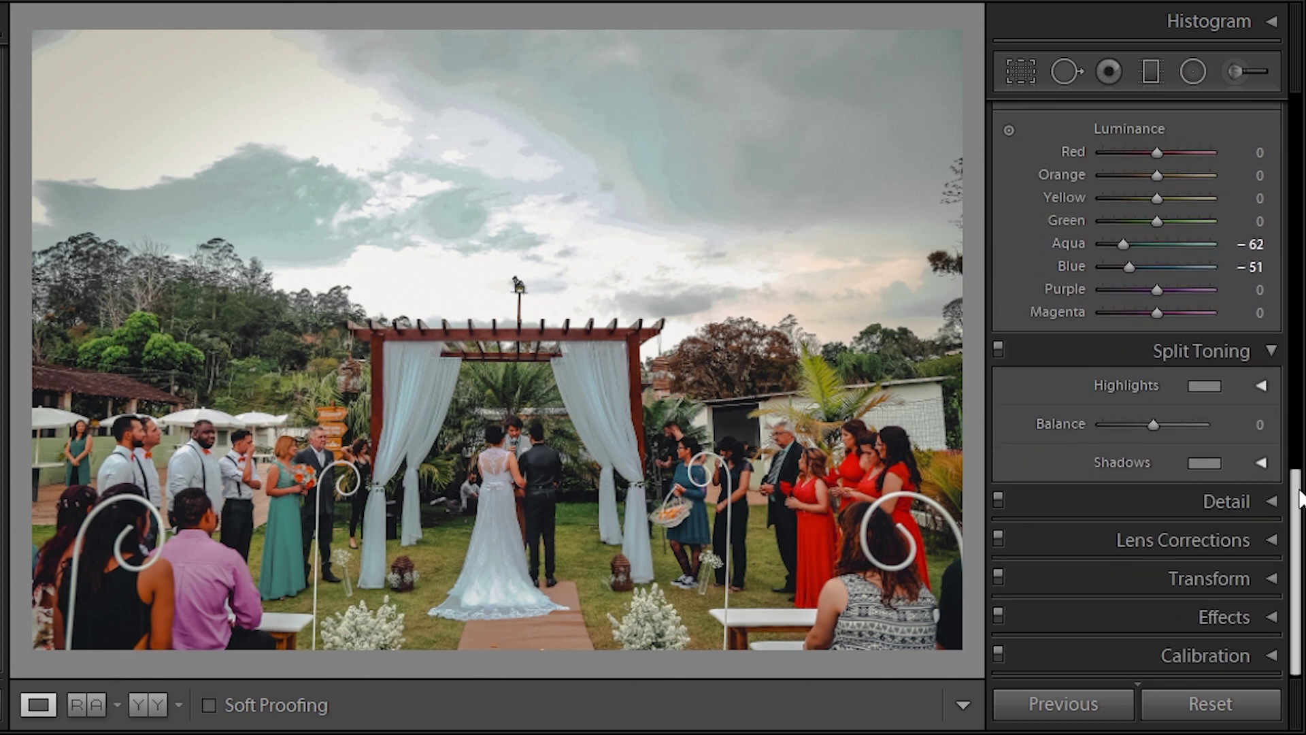
left_click(1269, 350)
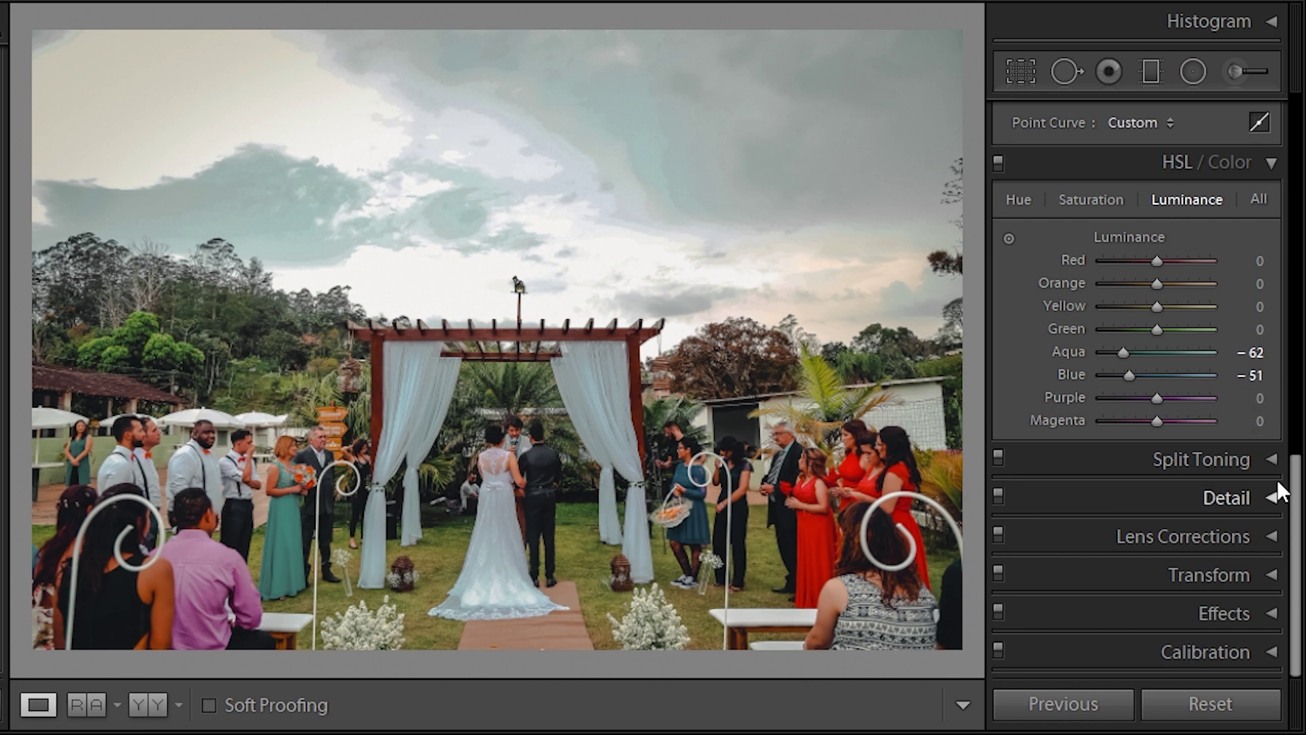
- Set Color noise reduction to 18 in the Detail panel
left_click(1275, 500)
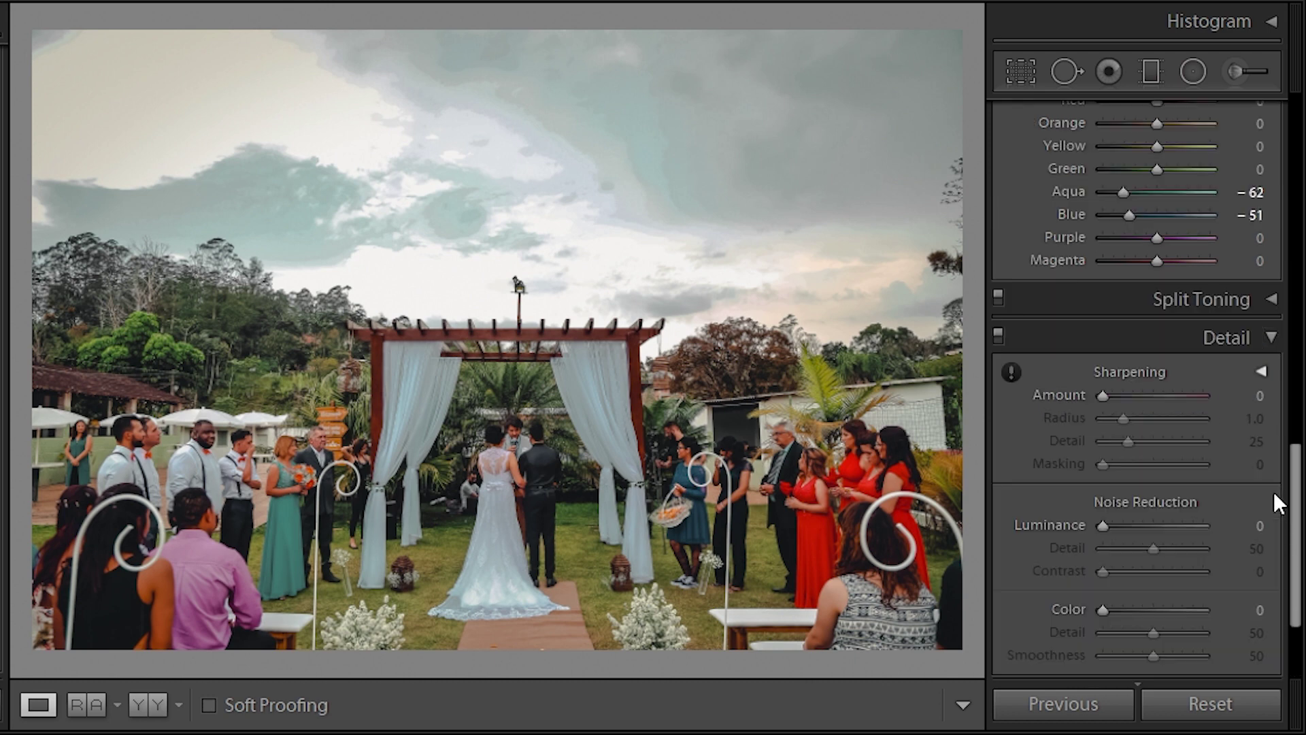
scroll(1267, 537, "down", 3)
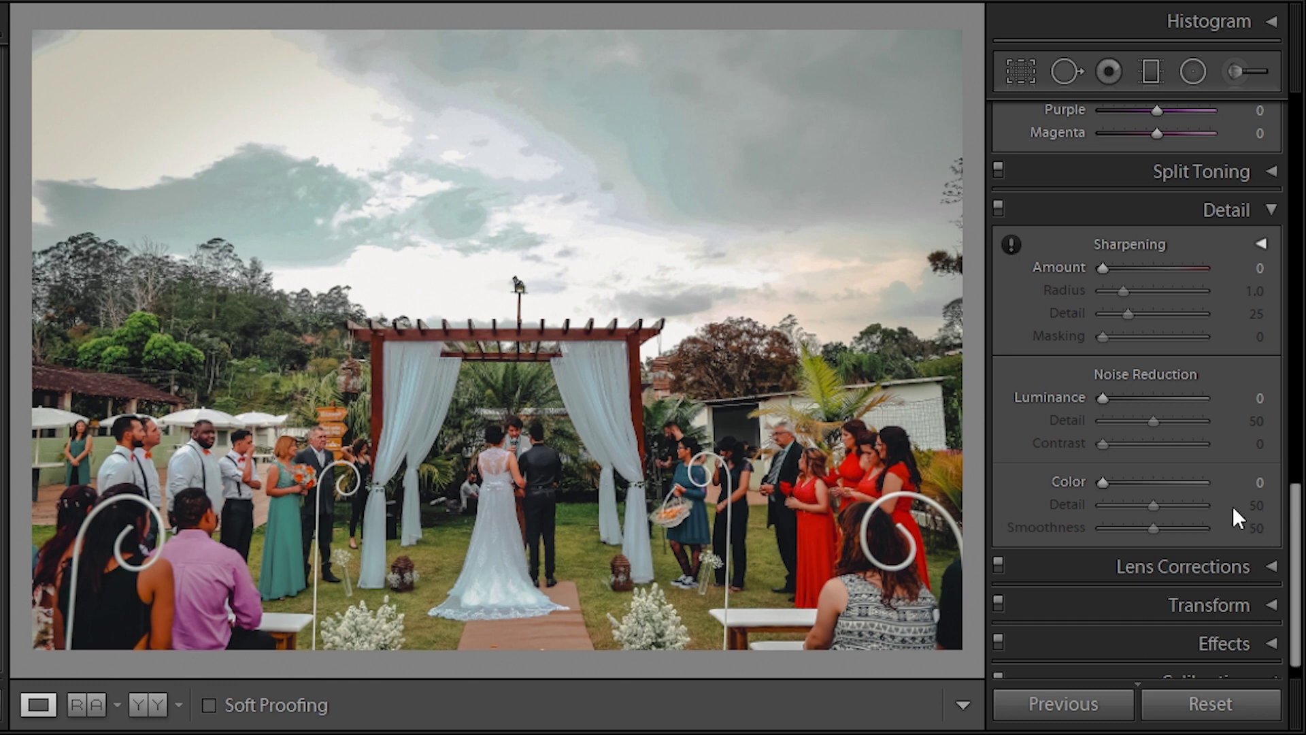
left_click(1261, 481)
type("18")
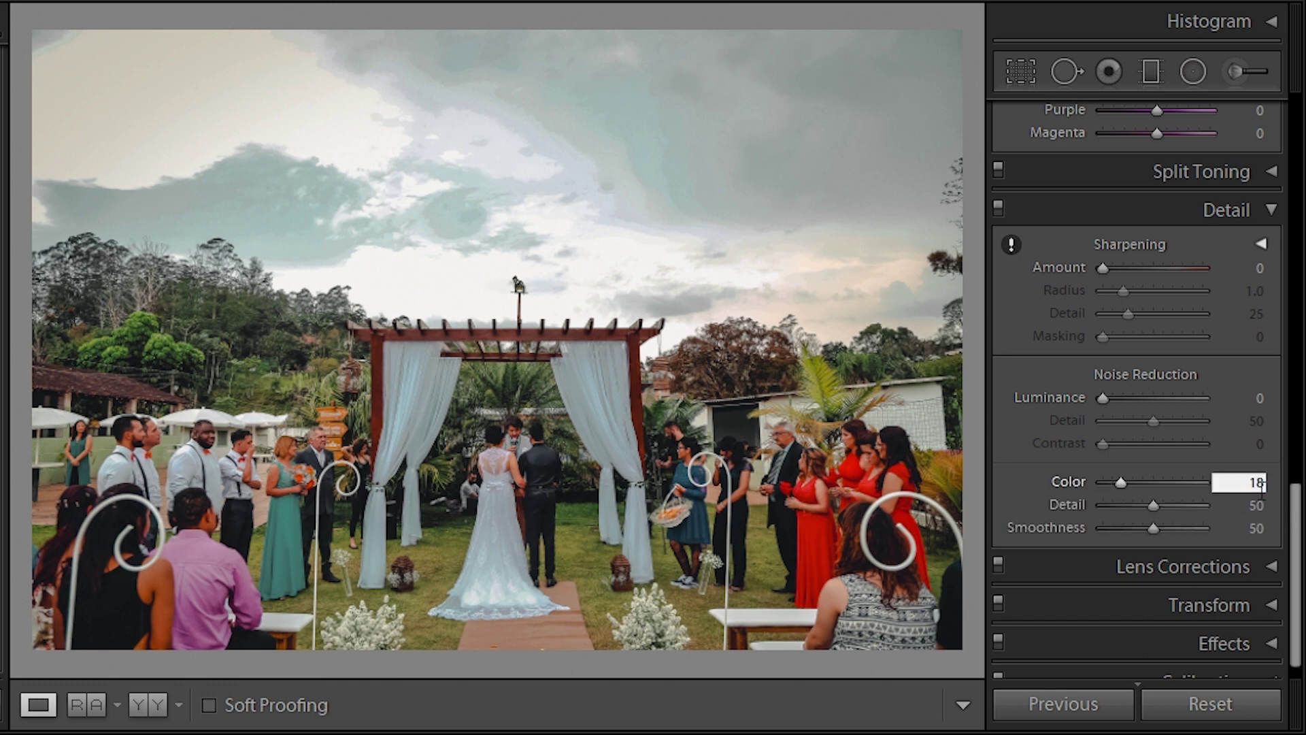
key("Return")
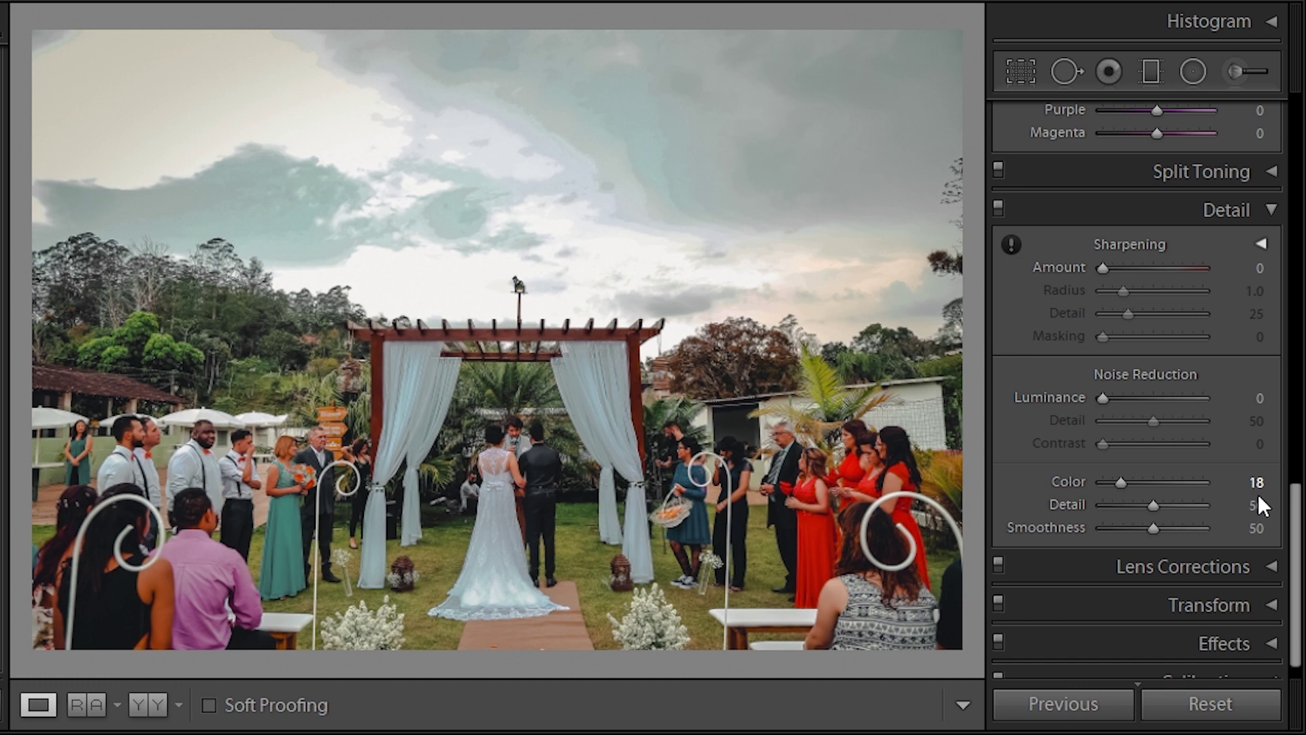
scroll(1296, 544, "down", 1)
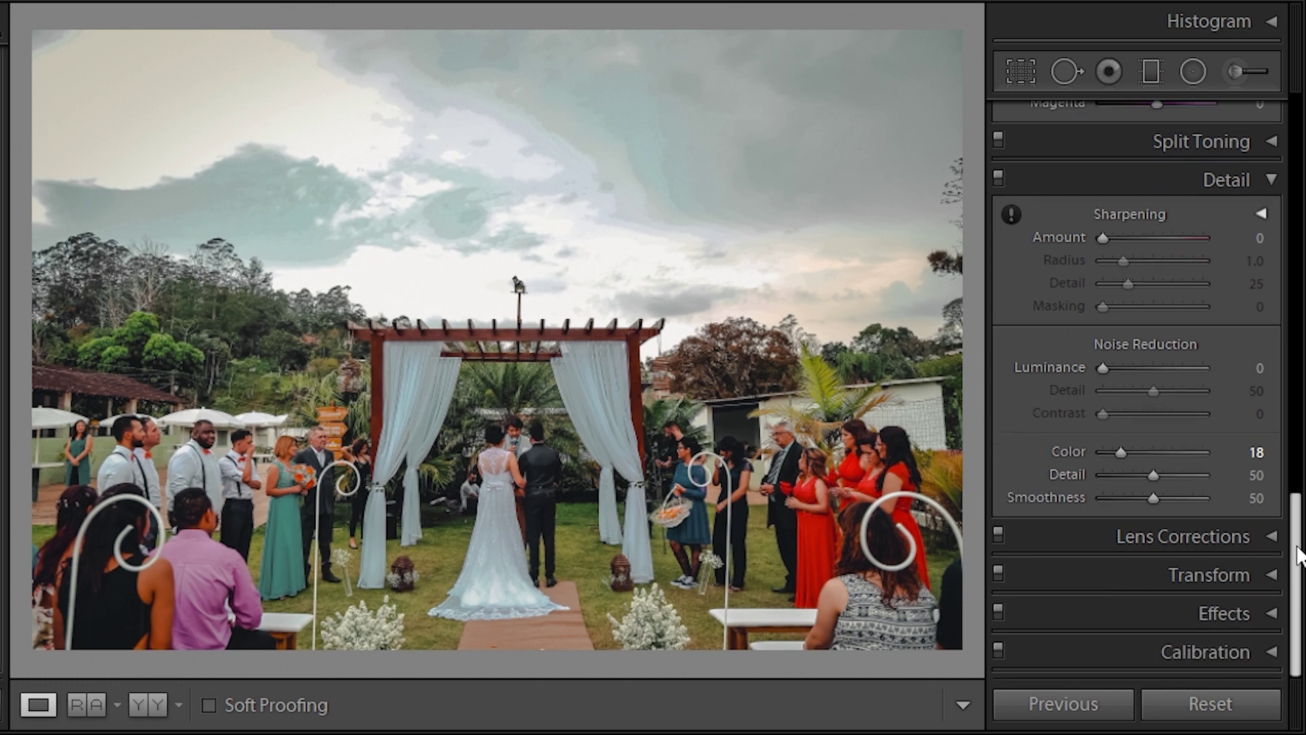
left_click(1270, 613)
- Give the post-crop vignette an amount of −24 and a feather of 64
scroll(1296, 572, "down", 1)
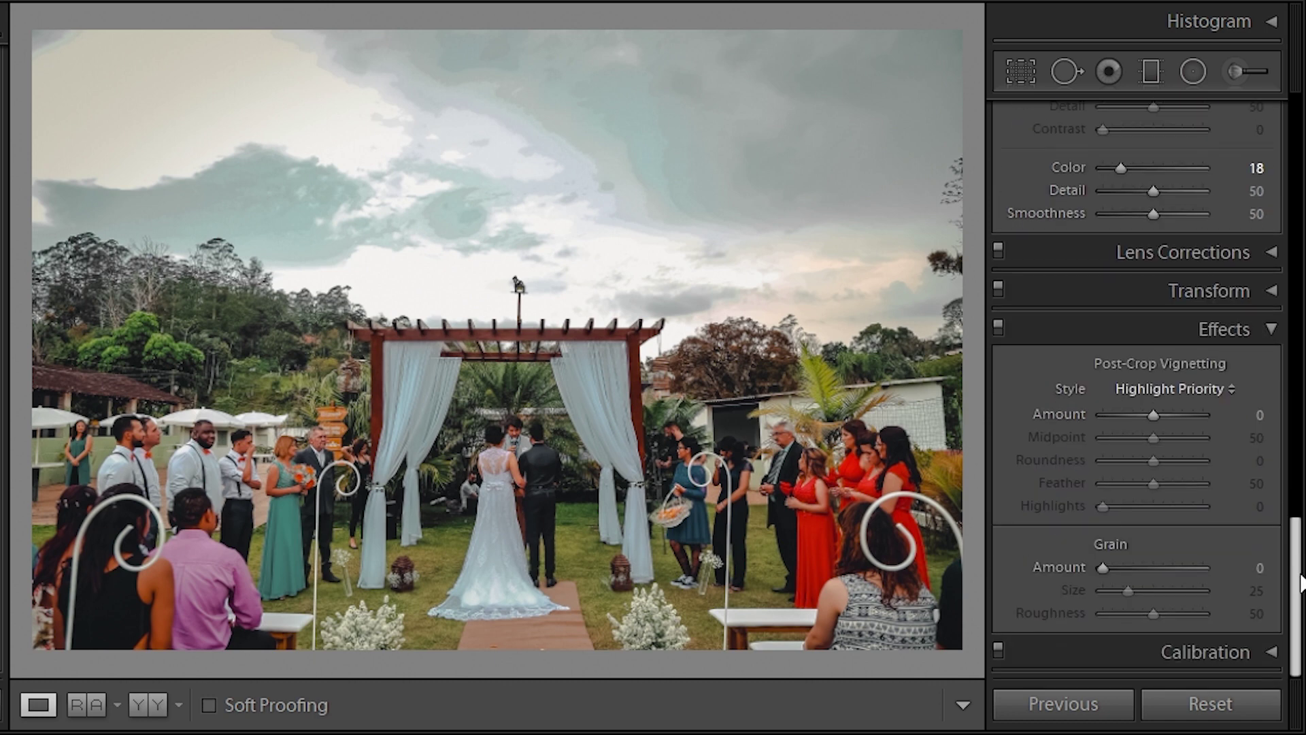
left_click(1258, 415)
type("-24")
key("Return")
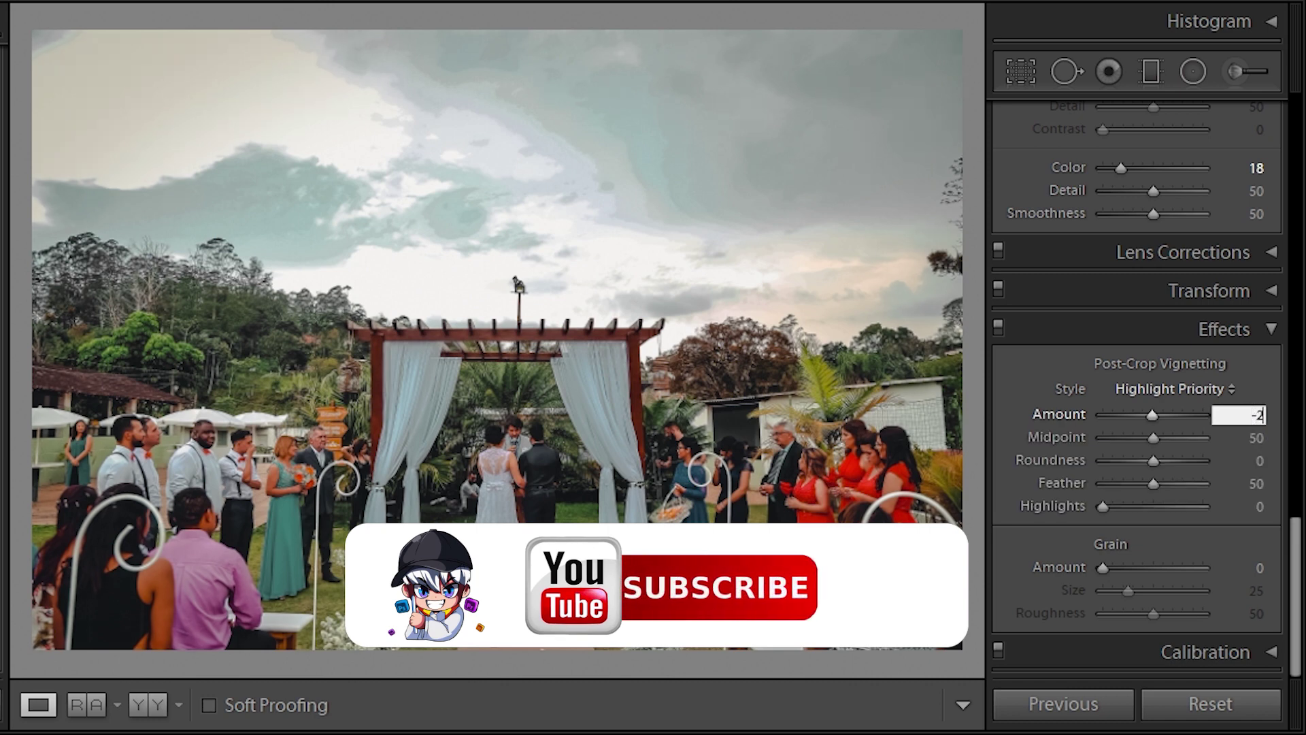
left_click(1256, 484)
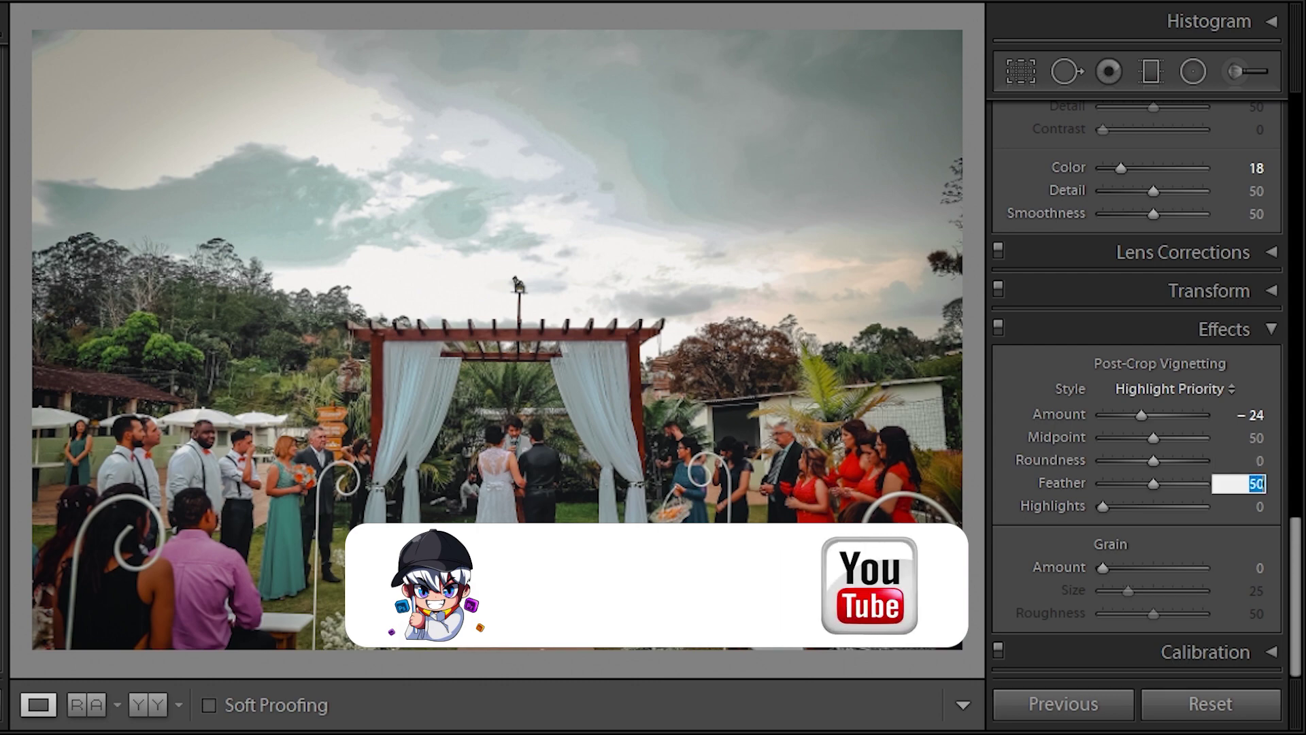
type("64")
key("Return")
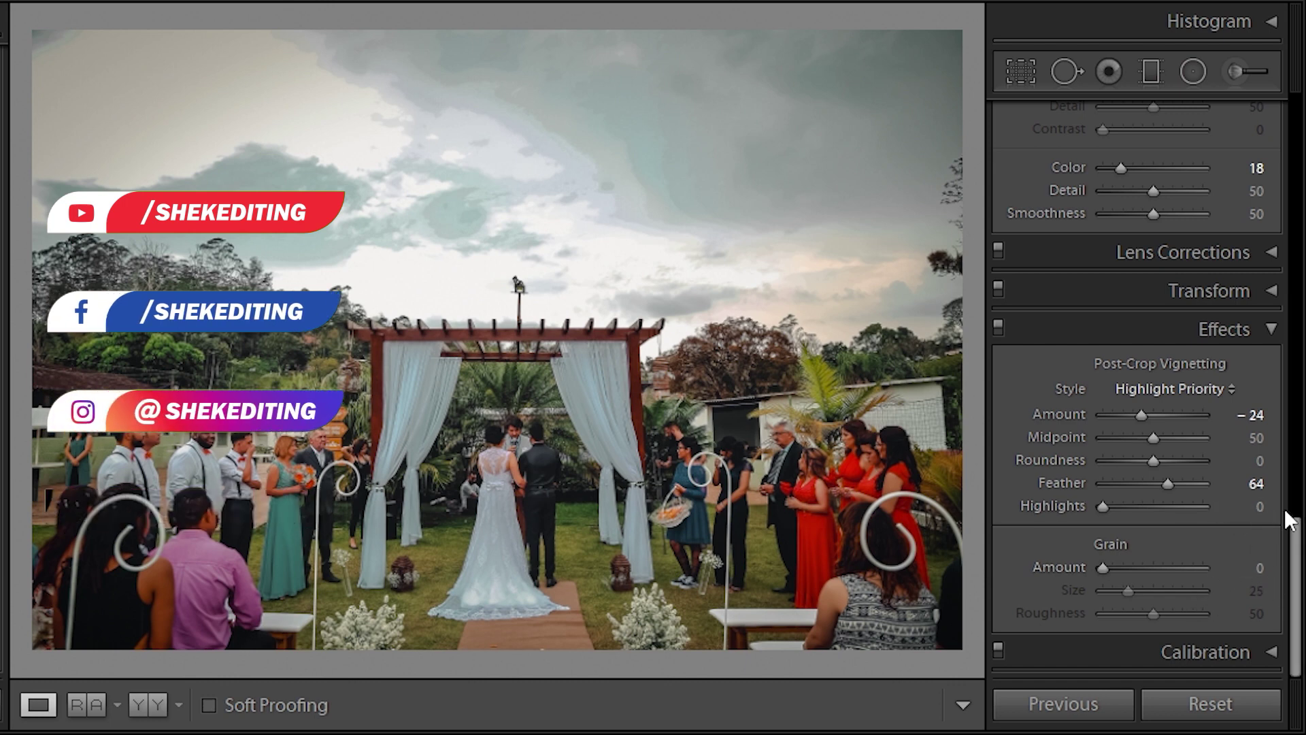
left_click(1259, 651)
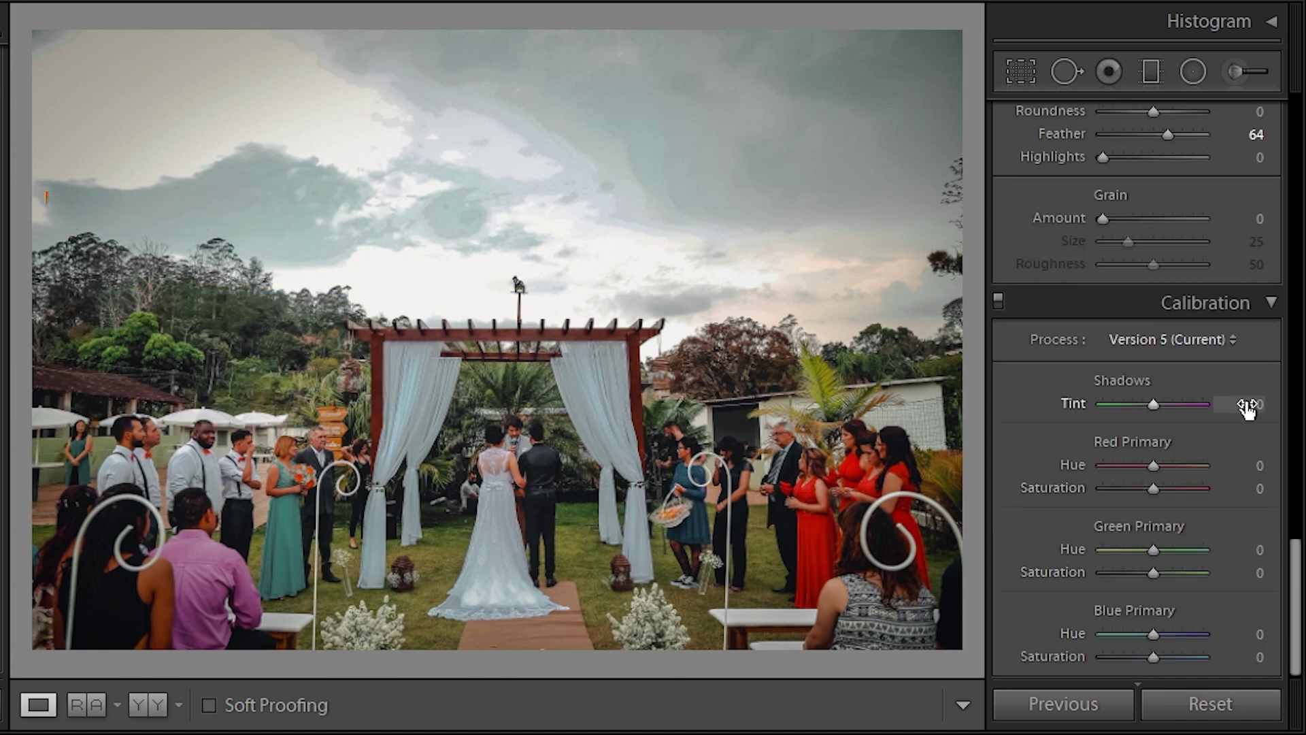
- Set Red Primary calibration to hue +26 and saturation −12
left_click(1259, 465)
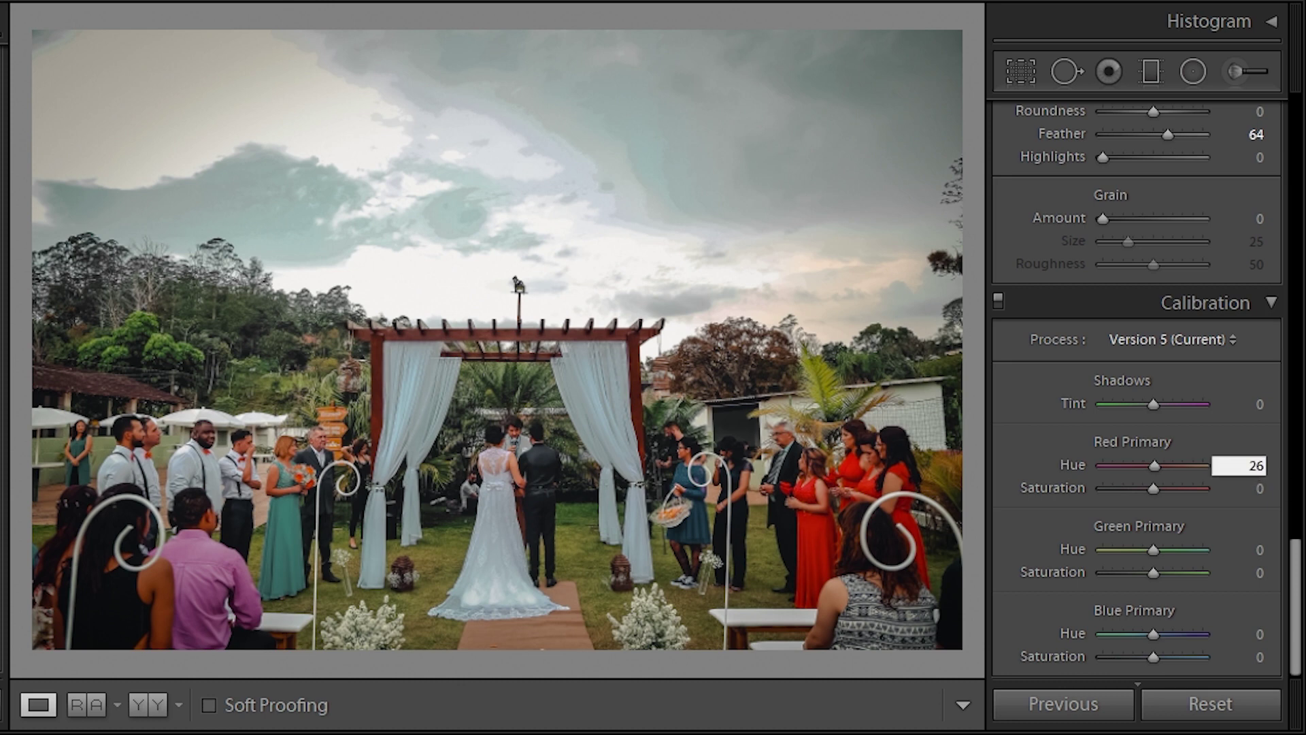
type("6")
key("Return")
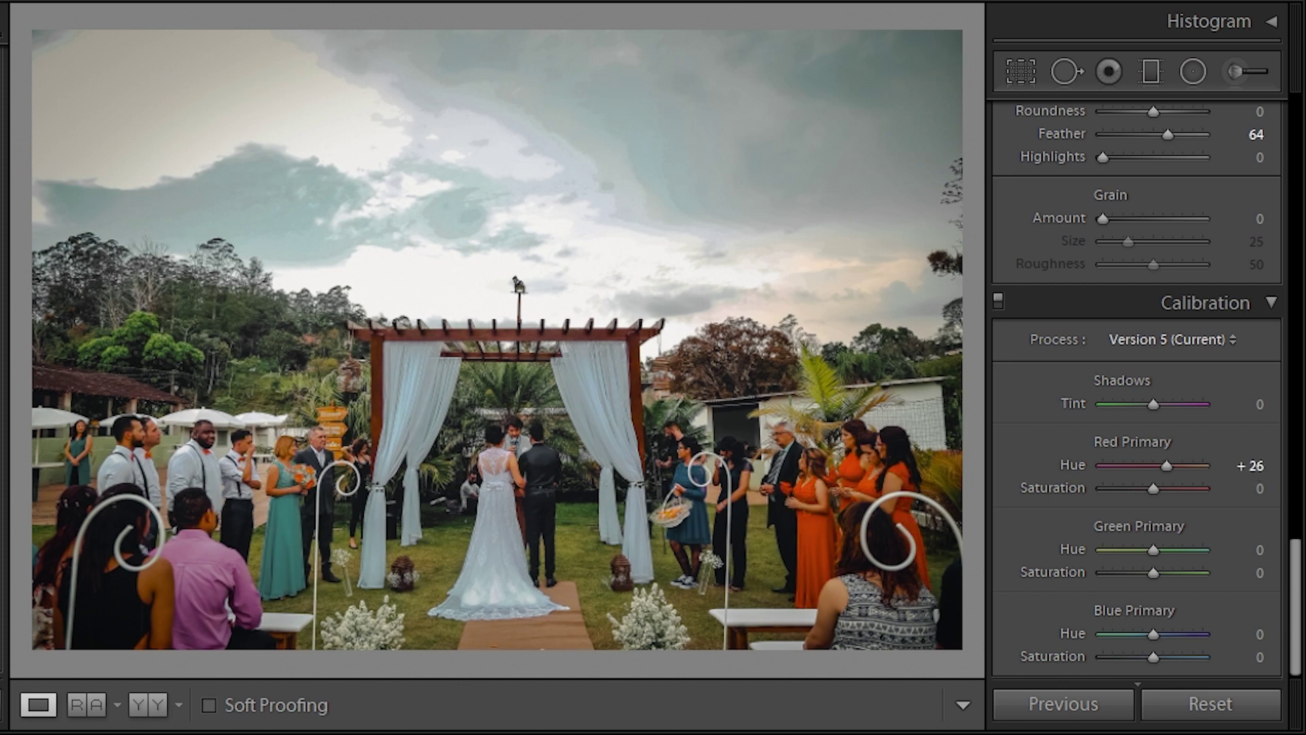
left_click(1260, 488)
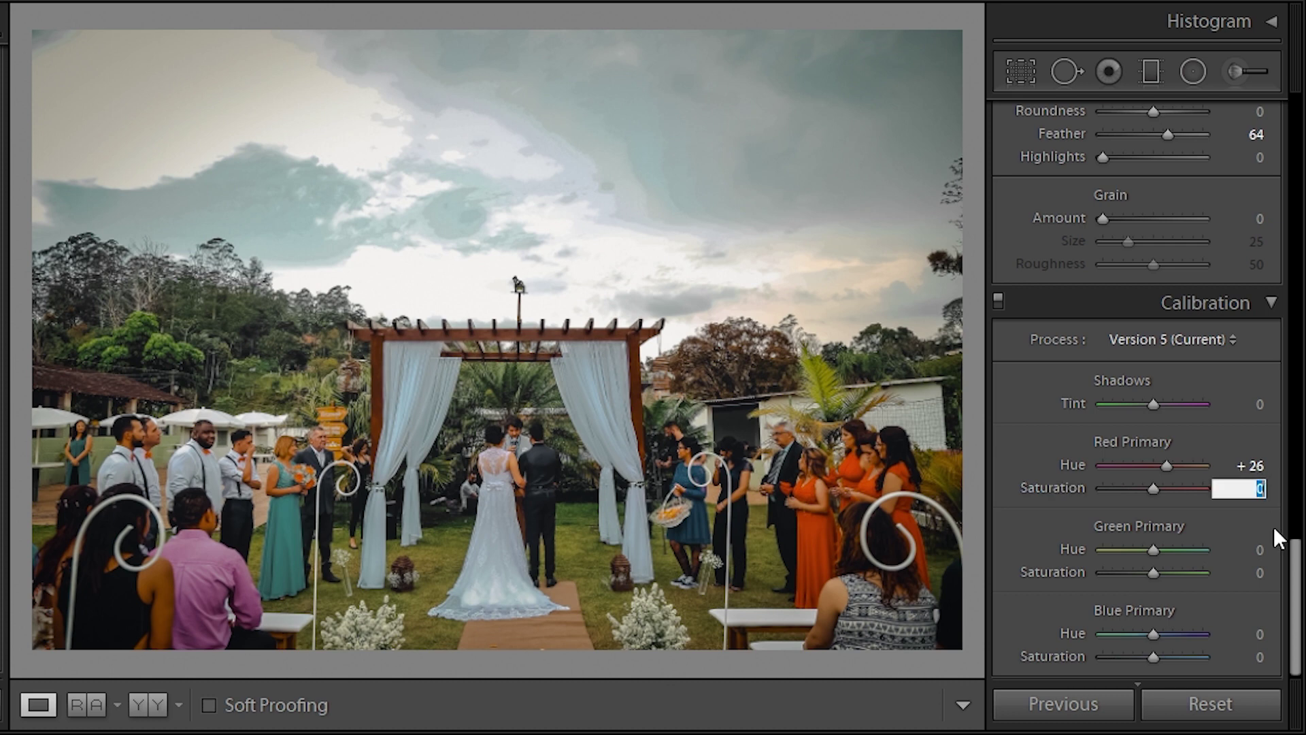
type("12")
key("Return")
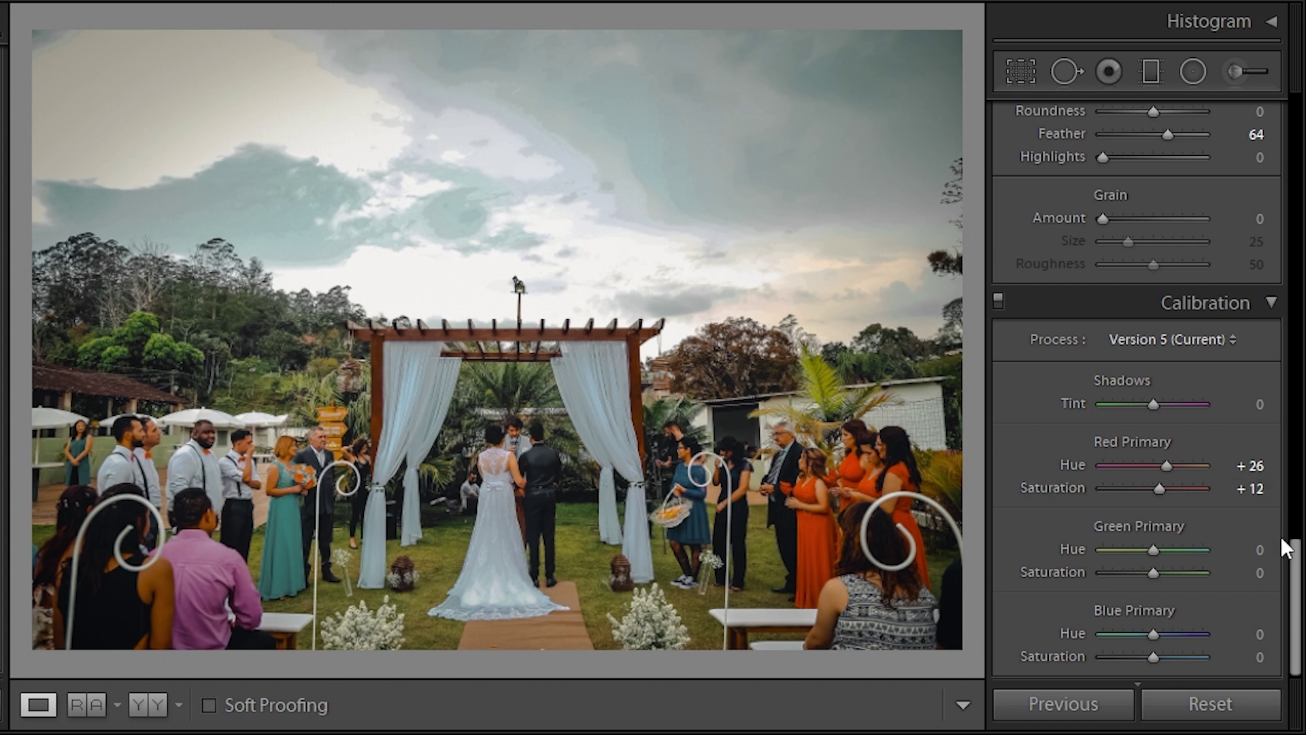
left_click(1253, 489)
type("-")
type("2")
key("Return")
- Set Green Primary saturation +33, Blue Primary hue −26 and saturation +21
left_click(1260, 573)
type("33")
key("Return")
left_click(1260, 634)
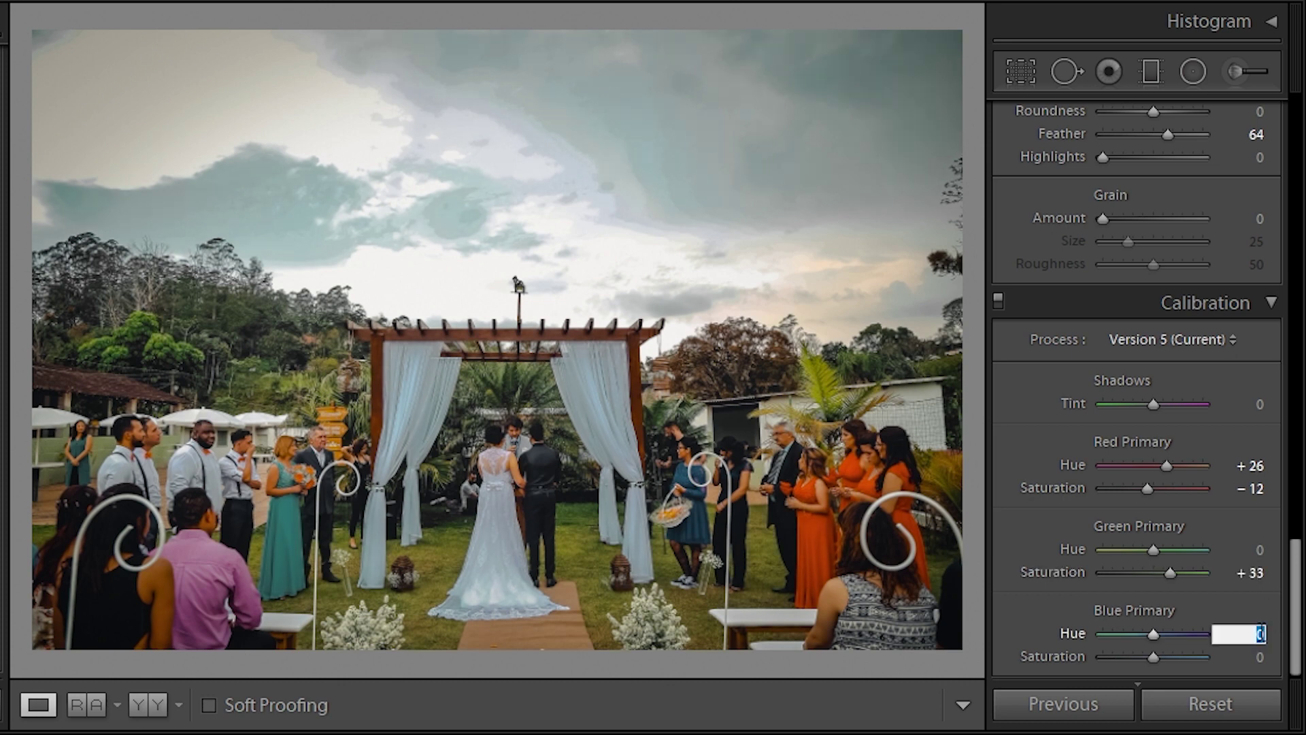
type("-6")
key("Return")
left_click(1258, 657)
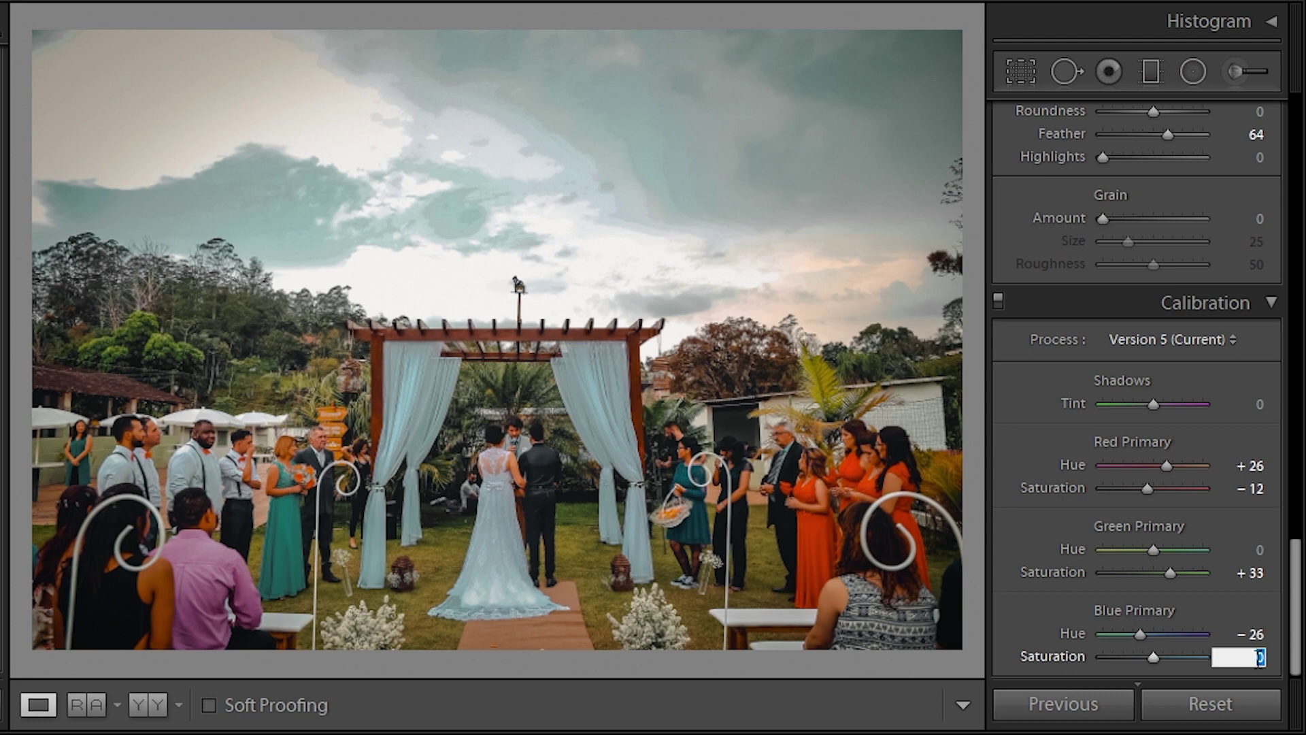
type("21")
key("Return")
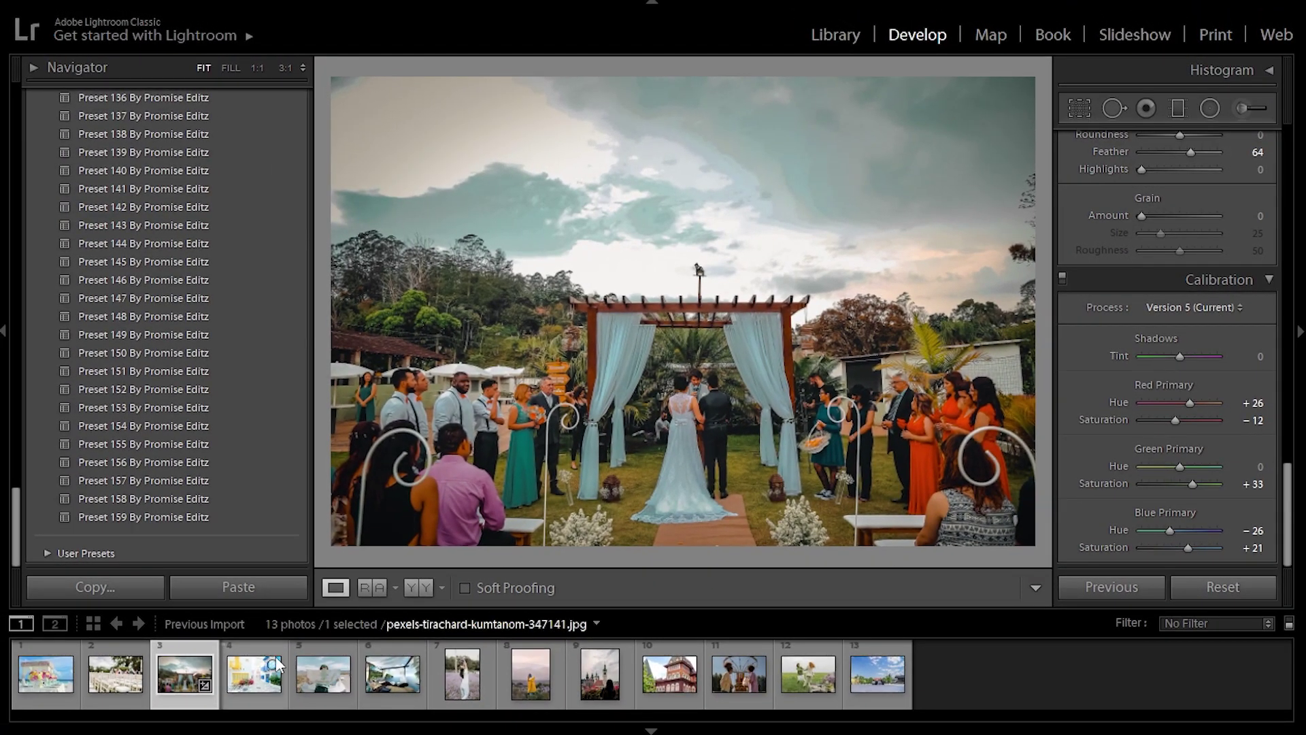
- Copy the ceremony photo's develop settings, keeping the default checked options
left_click(121, 605)
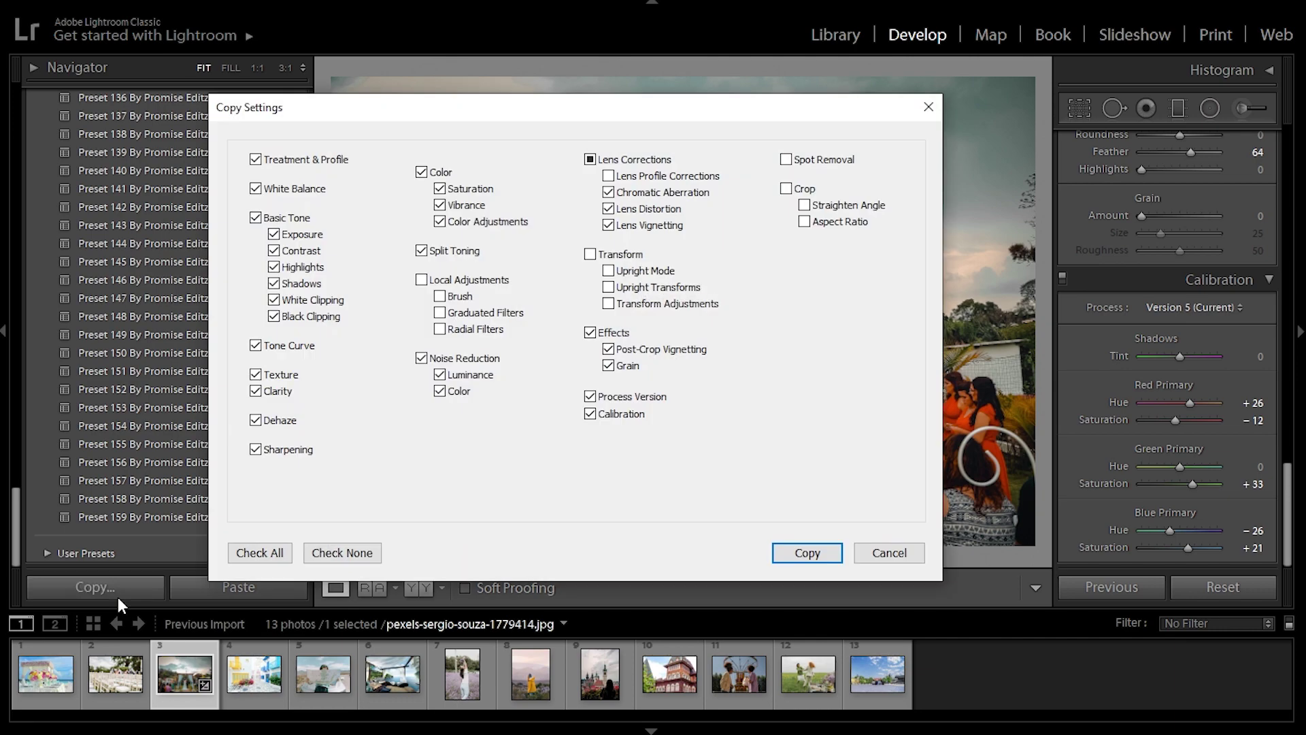
left_click(789, 553)
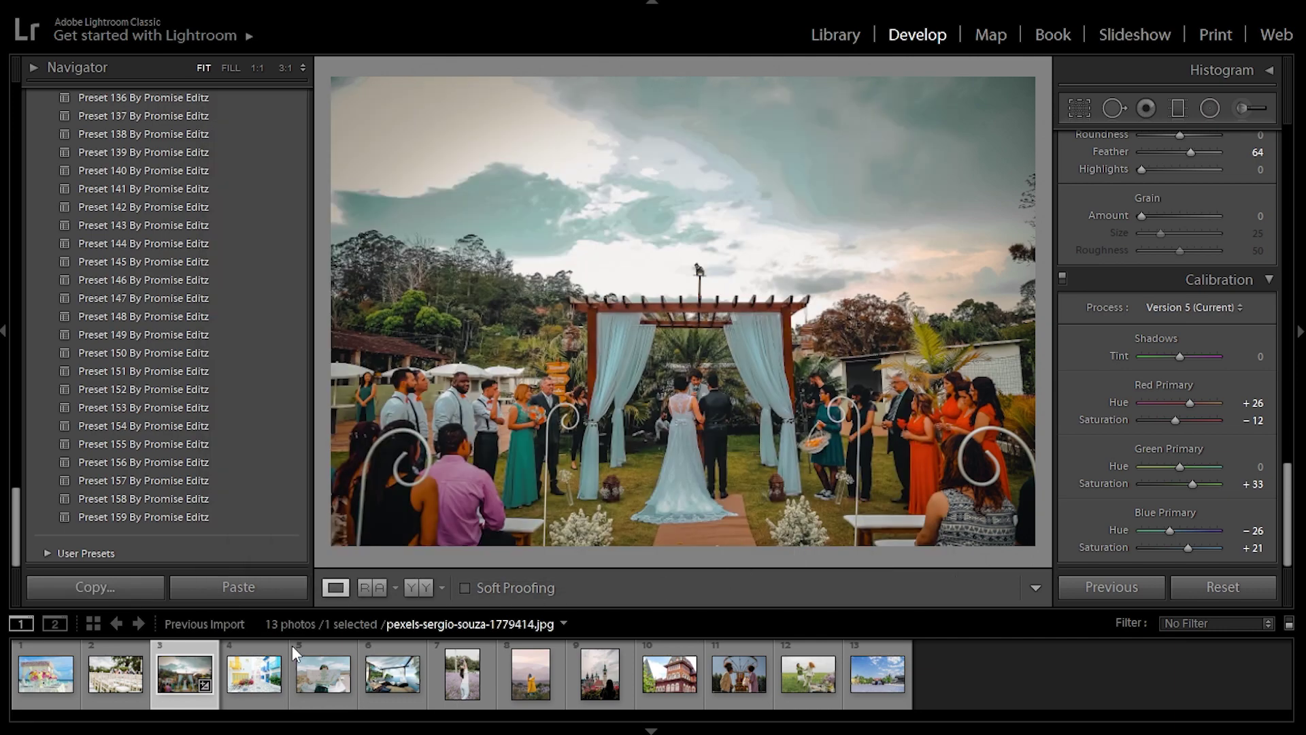
left_click(420, 589)
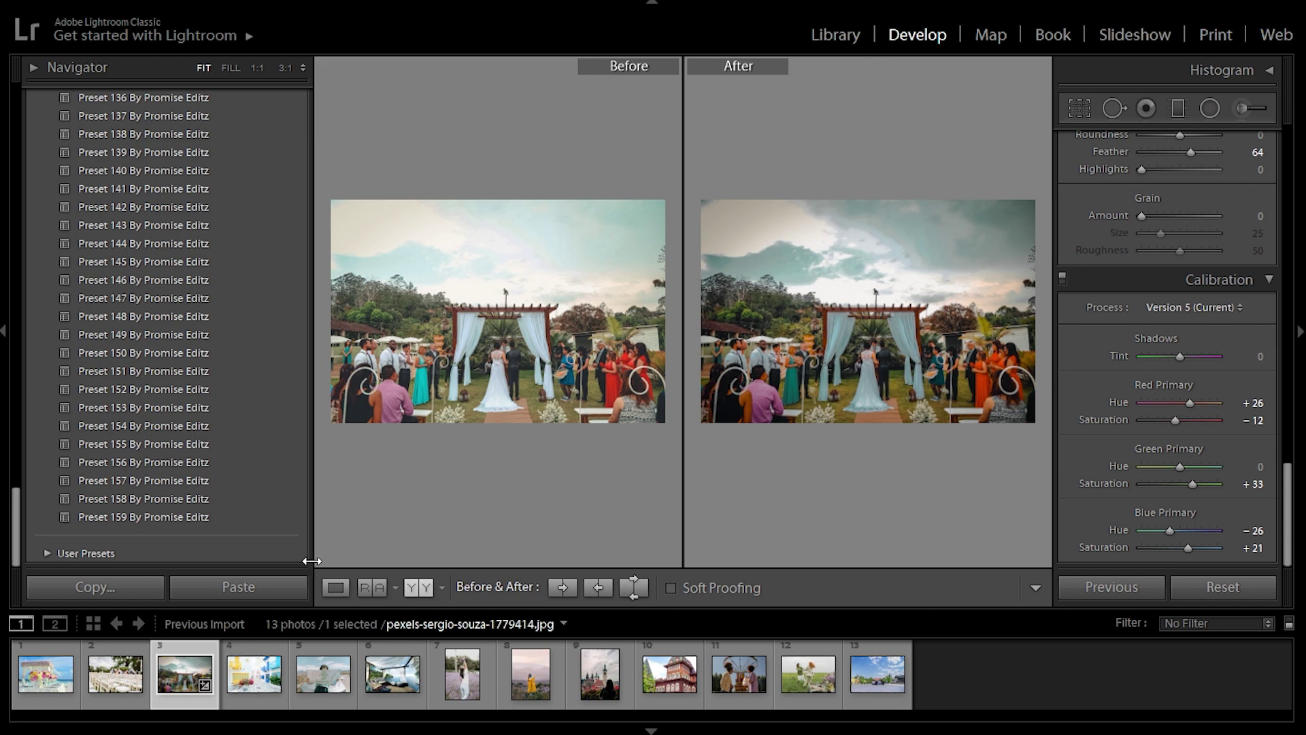
- Narrow the left presets panel and select the beach flower table photo in the filmstrip
mouse_move(315, 560)
left_mouse_down()
mouse_move(254, 552)
mouse_move(247, 533)
left_mouse_up()
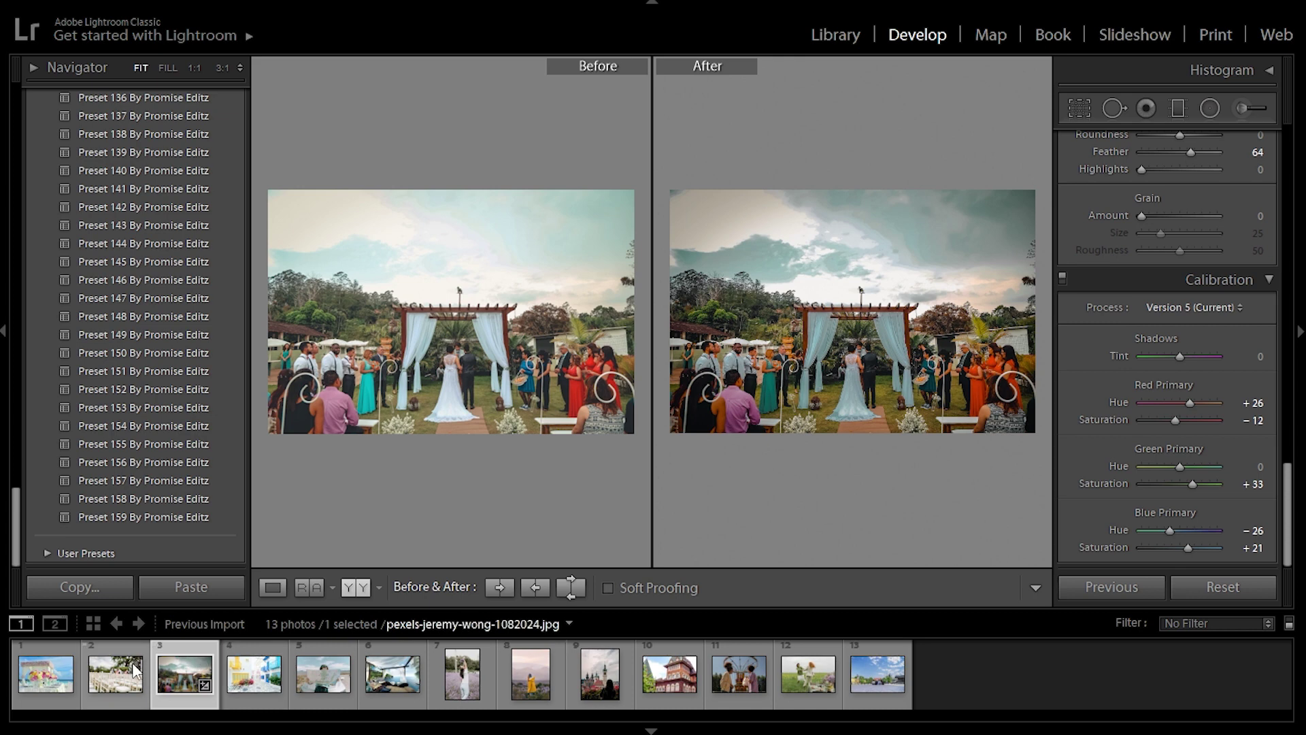
left_click(58, 683)
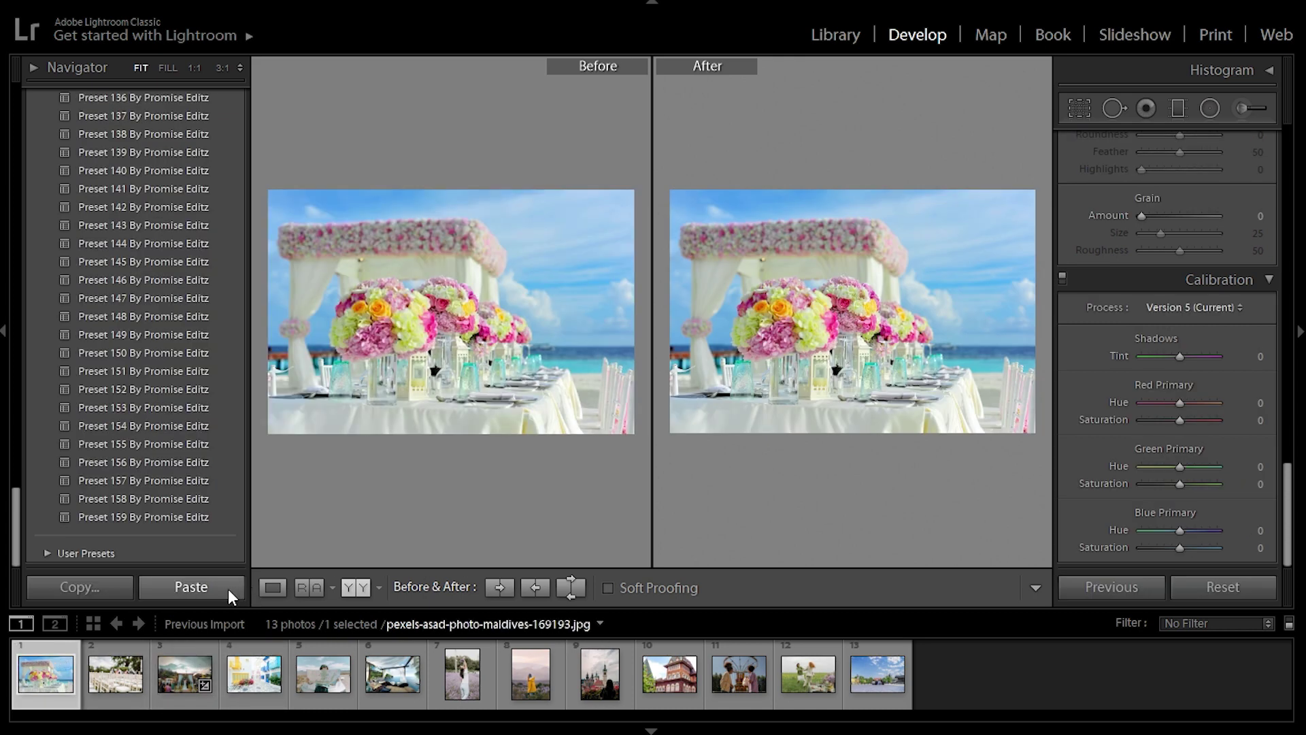
- Paste the copied grade onto the beach table, white chairs and colourful street photos
left_click(227, 590)
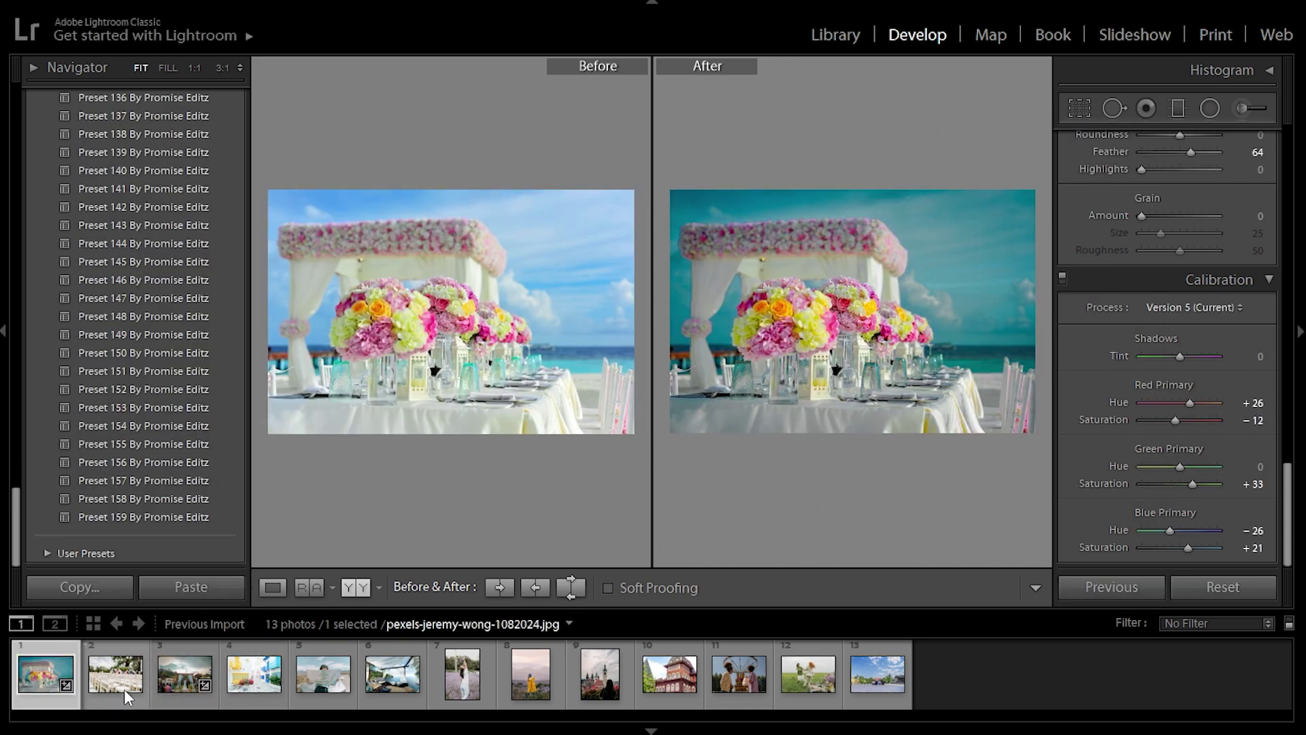
left_click(123, 688)
left_click(210, 588)
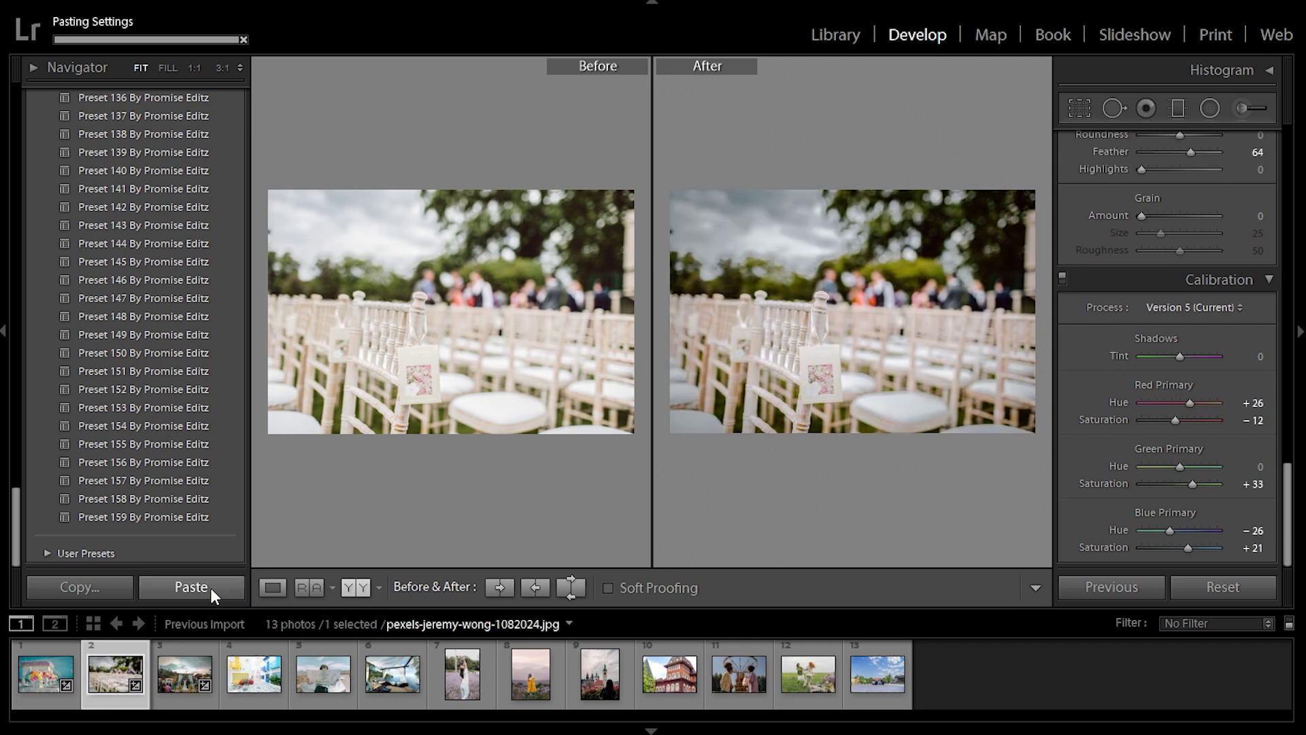
left_click(183, 680)
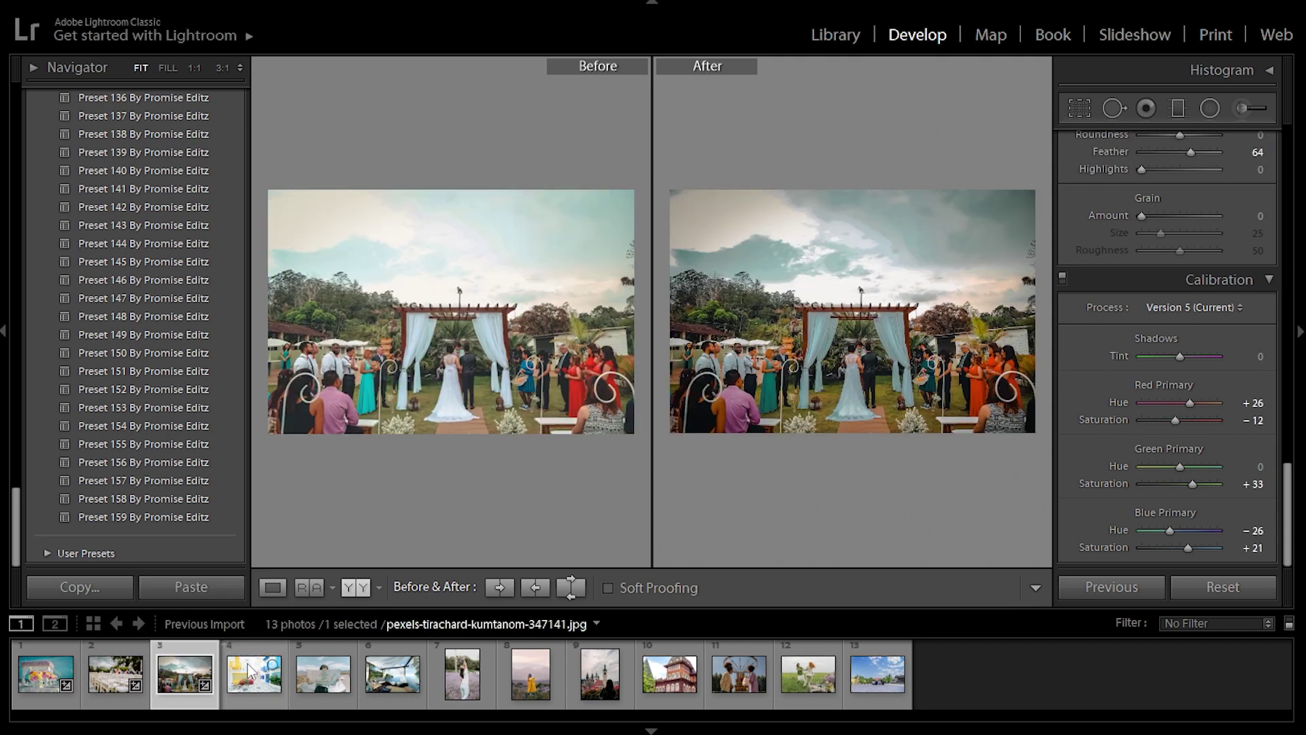
left_click(252, 679)
left_click(222, 589)
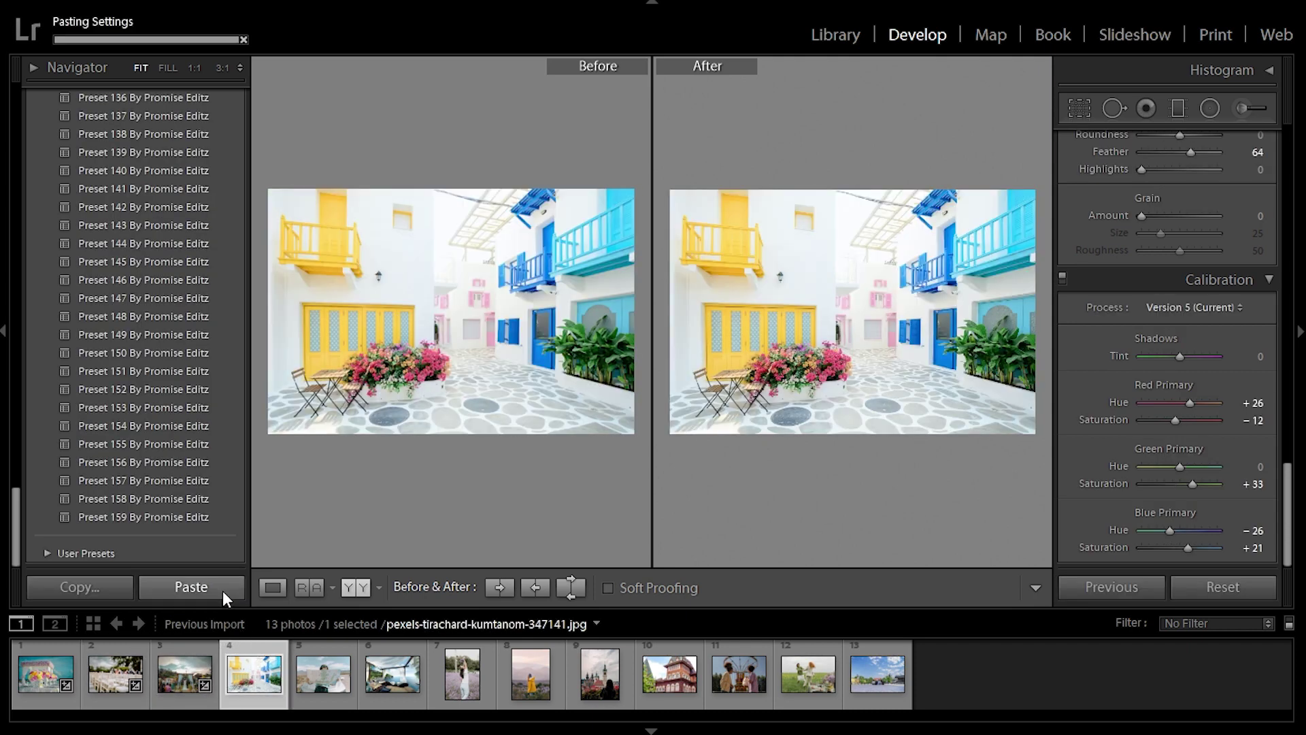
- Paste the copied grade onto the woman-with-map, beach cabana and lavender field photos
left_click(308, 683)
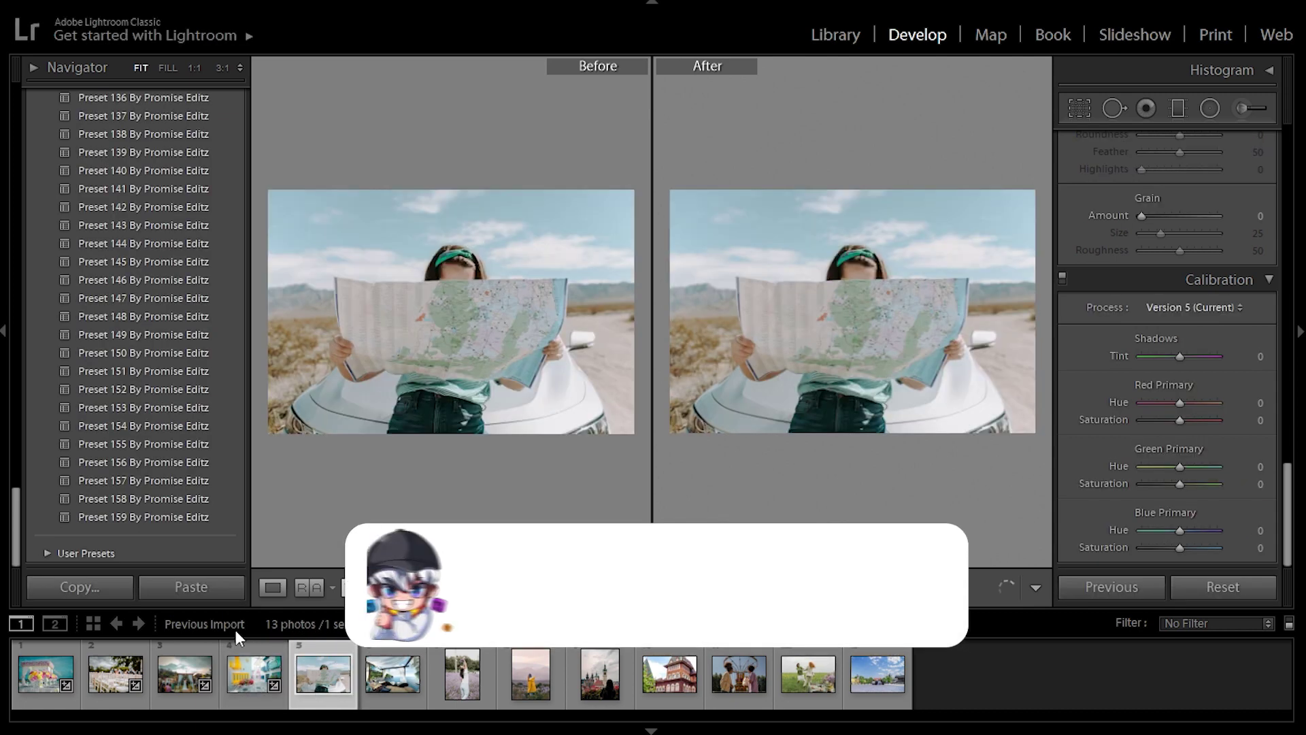
left_click(210, 596)
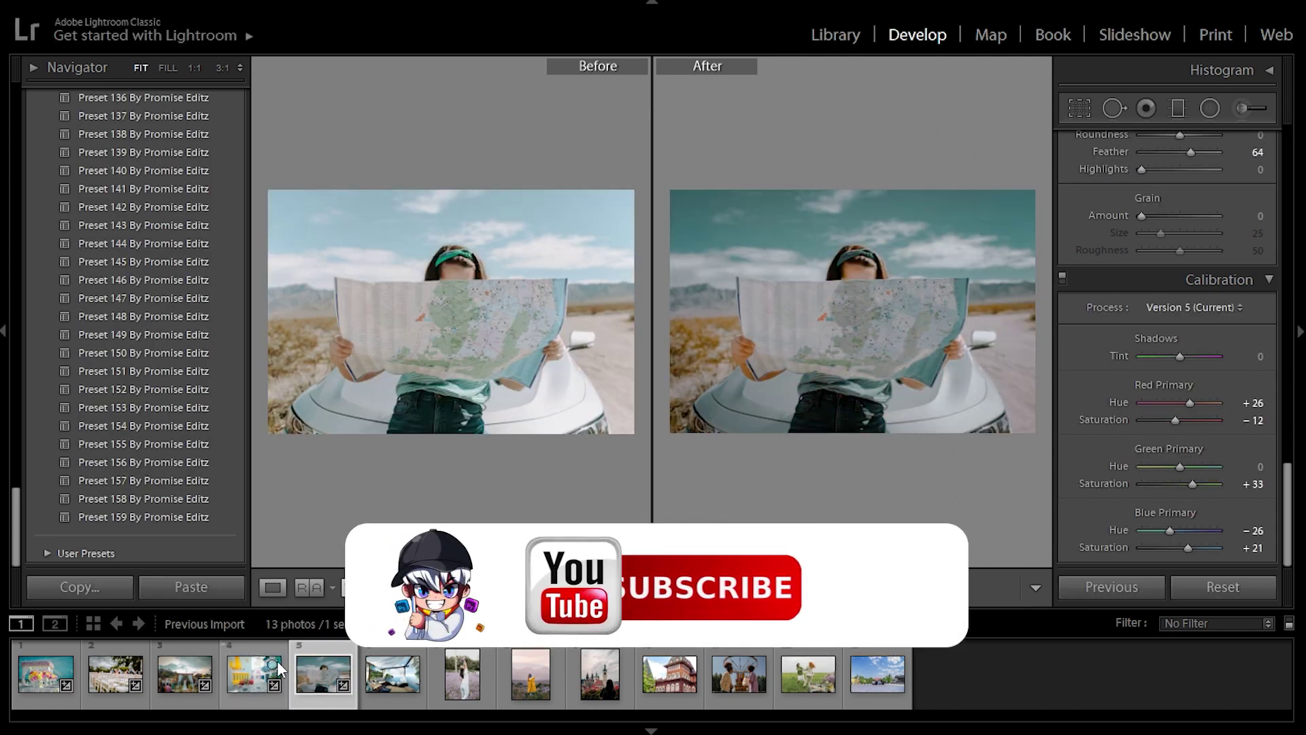
left_click(373, 692)
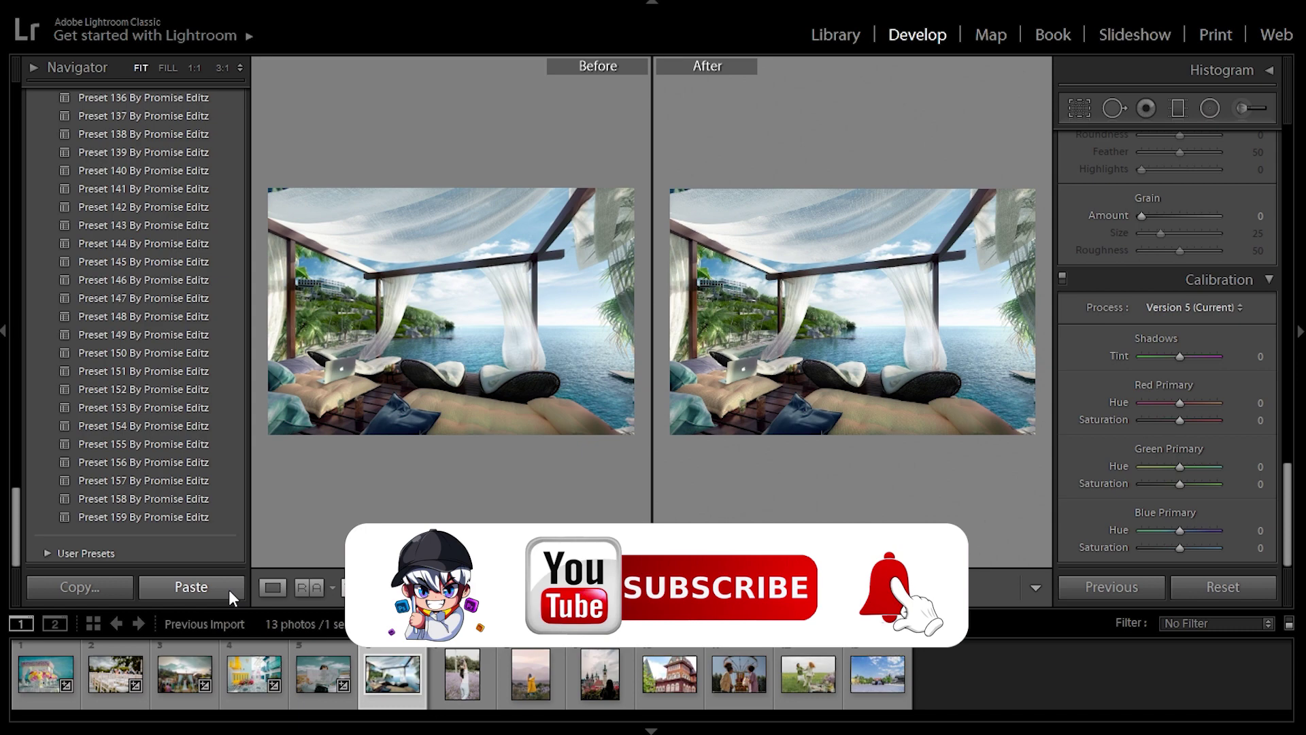
left_click(228, 590)
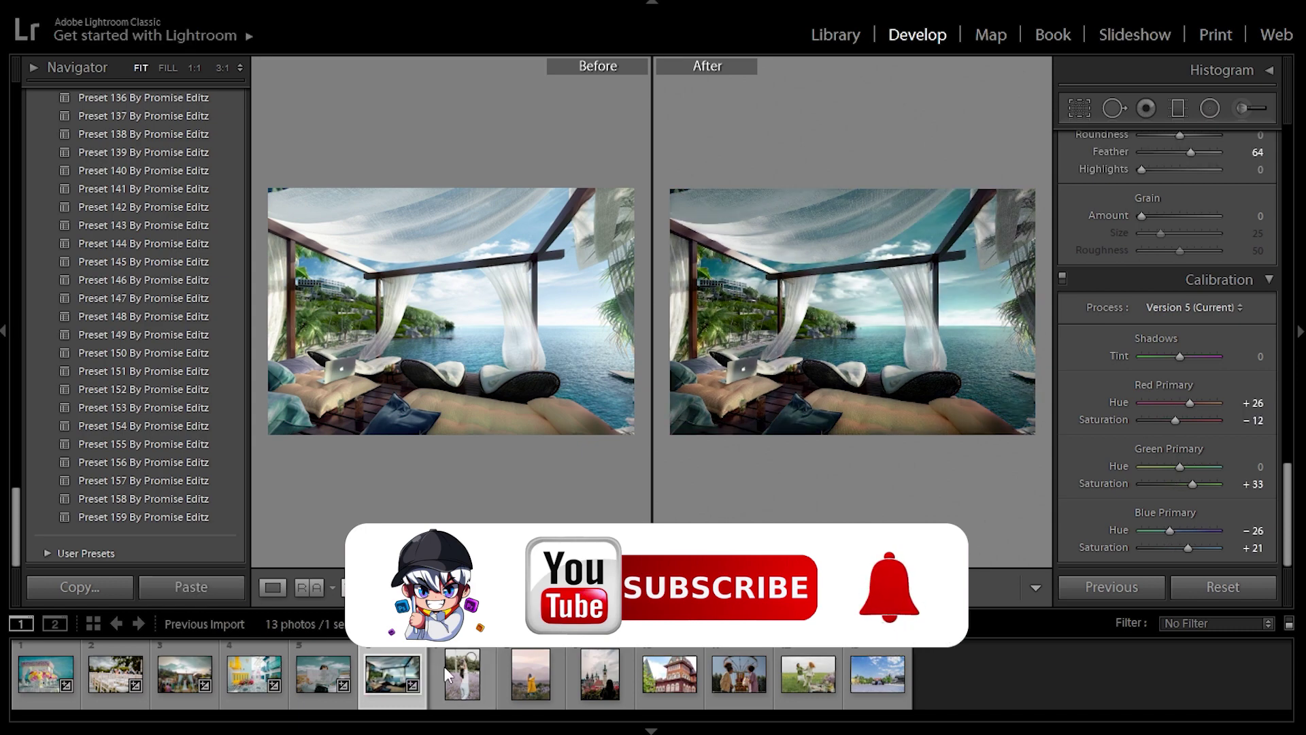
left_click(447, 668)
left_click(188, 586)
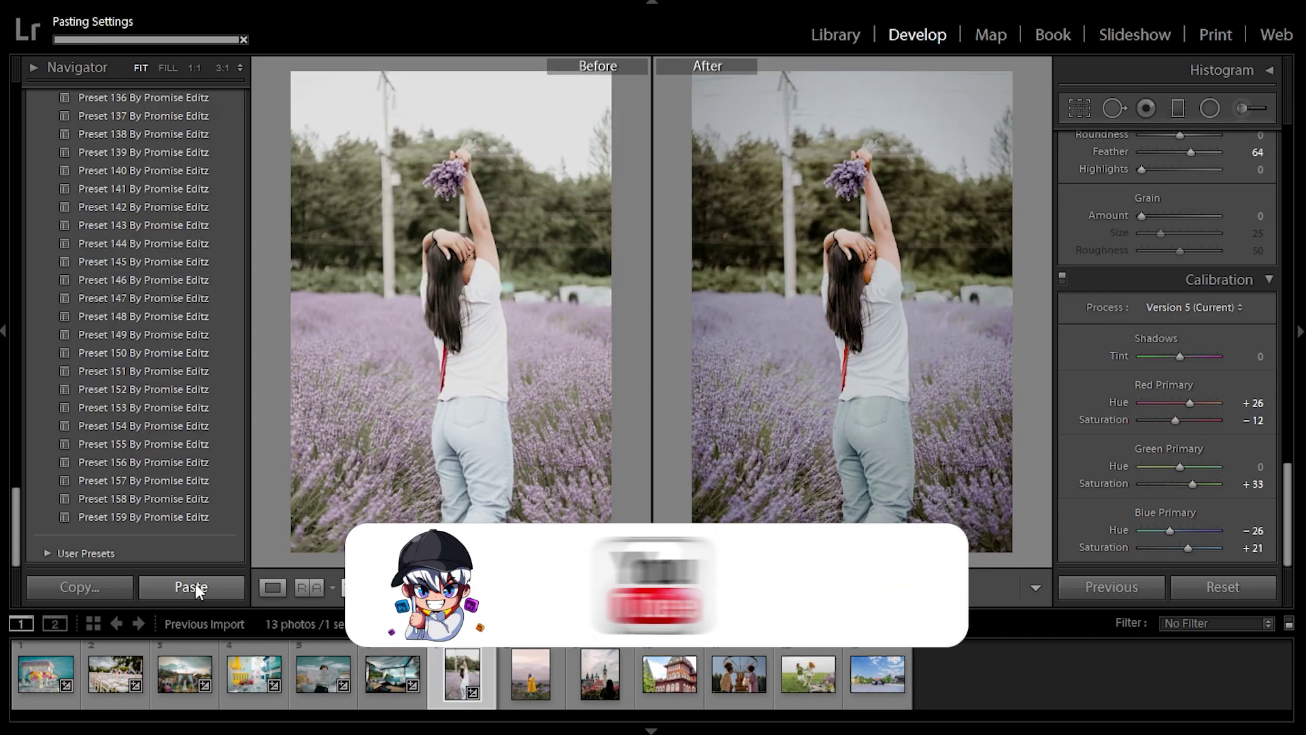
- Paste the copied grade onto the yellow coat, church towers and wooden house photos
left_click(515, 655)
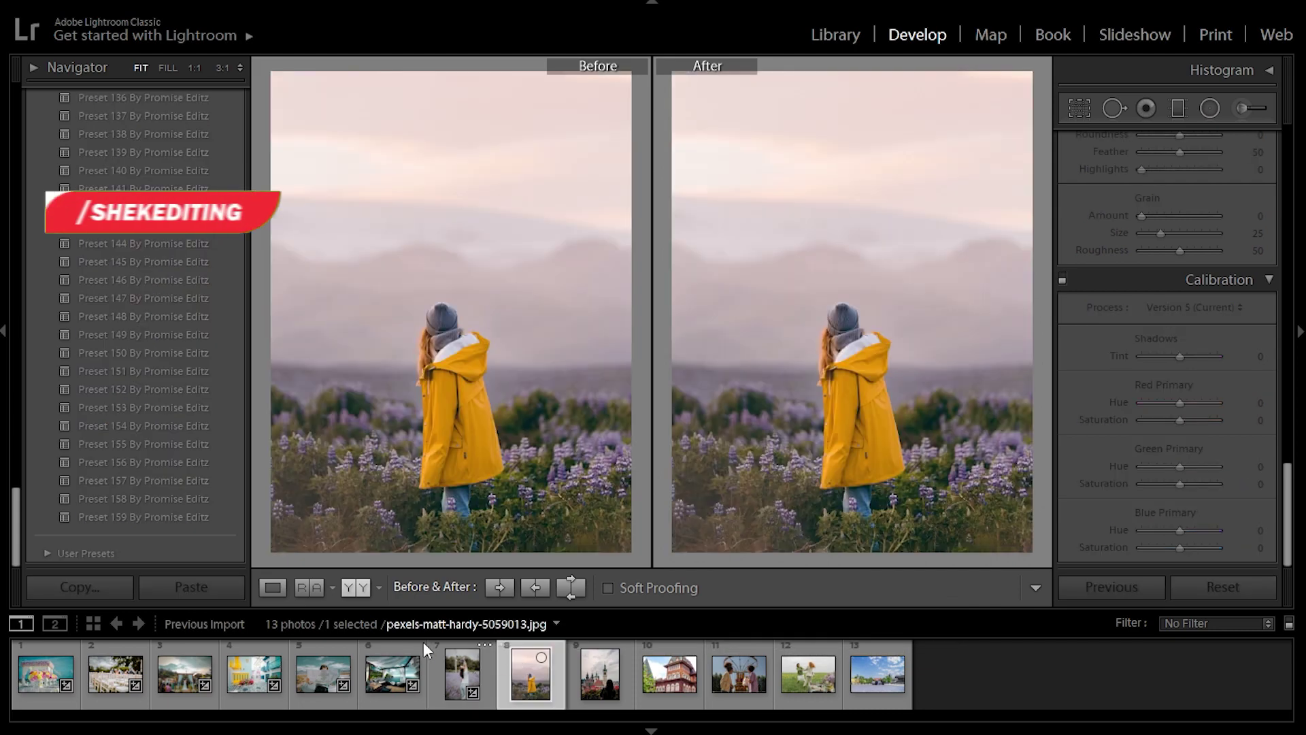
left_click(191, 588)
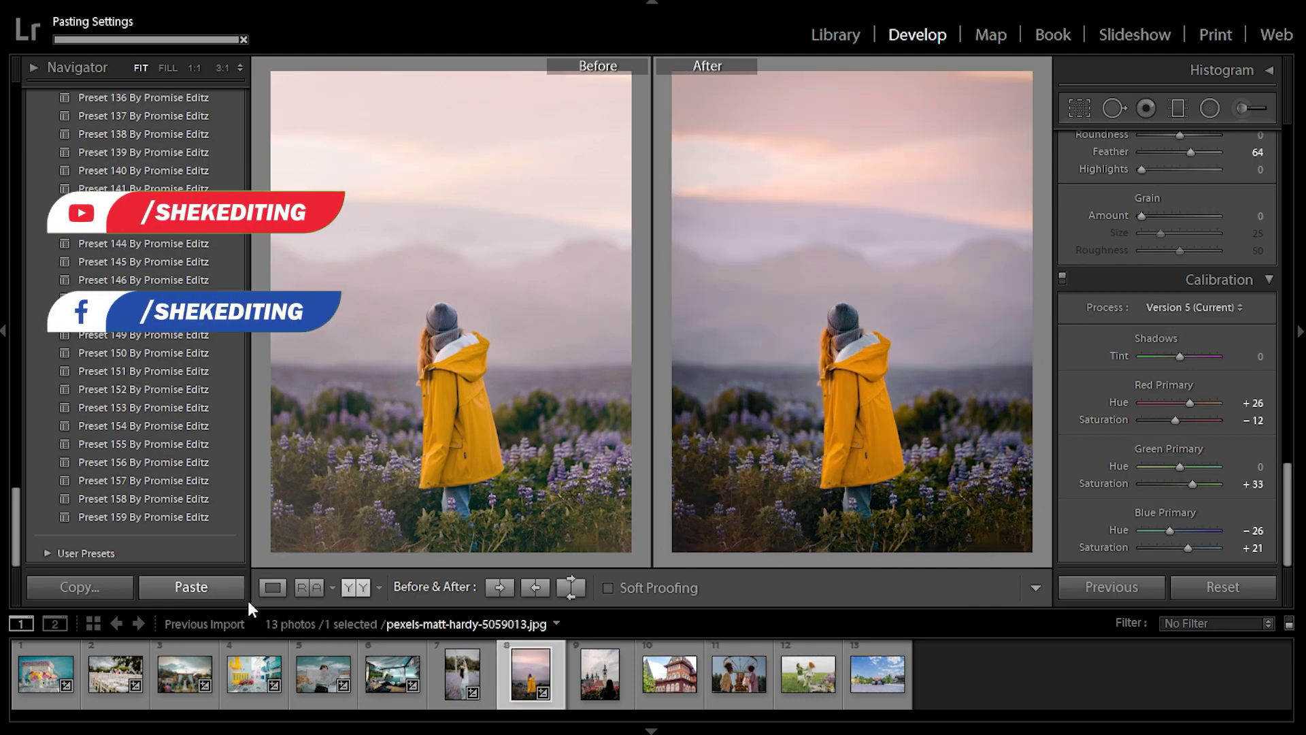
left_click(582, 692)
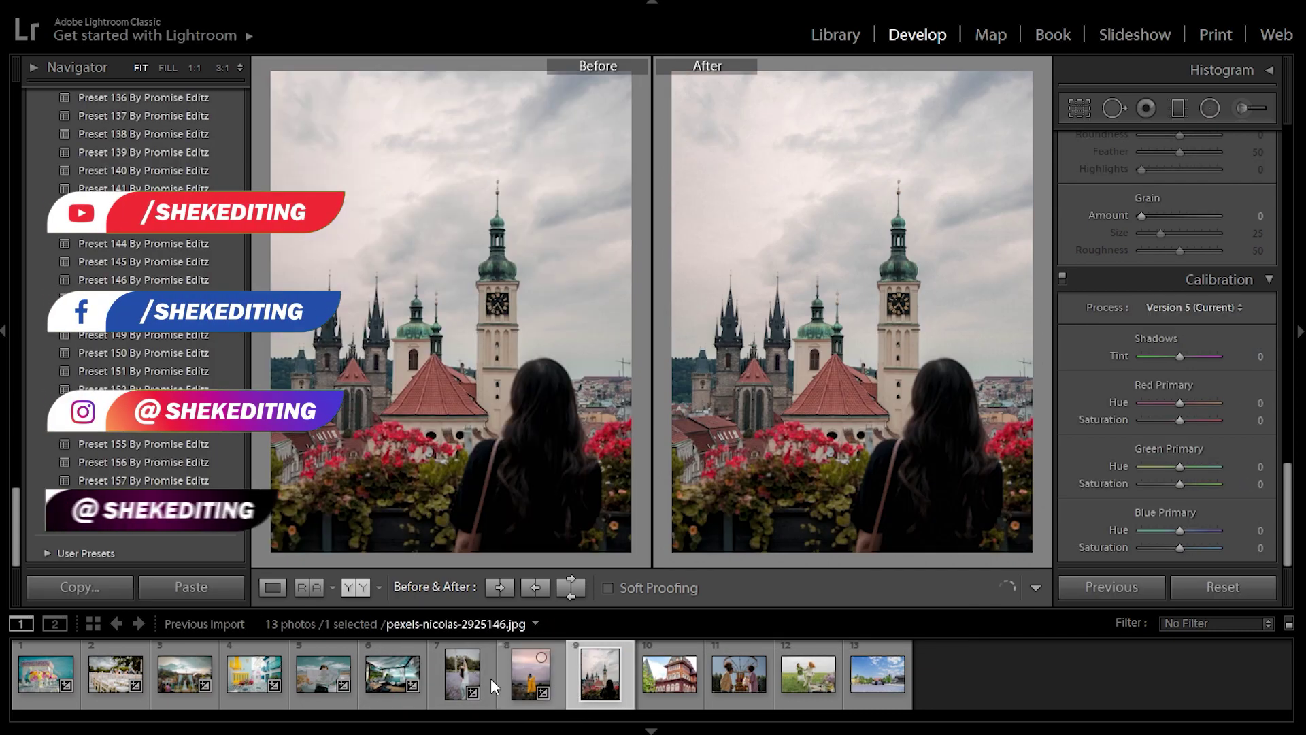
left_click(206, 591)
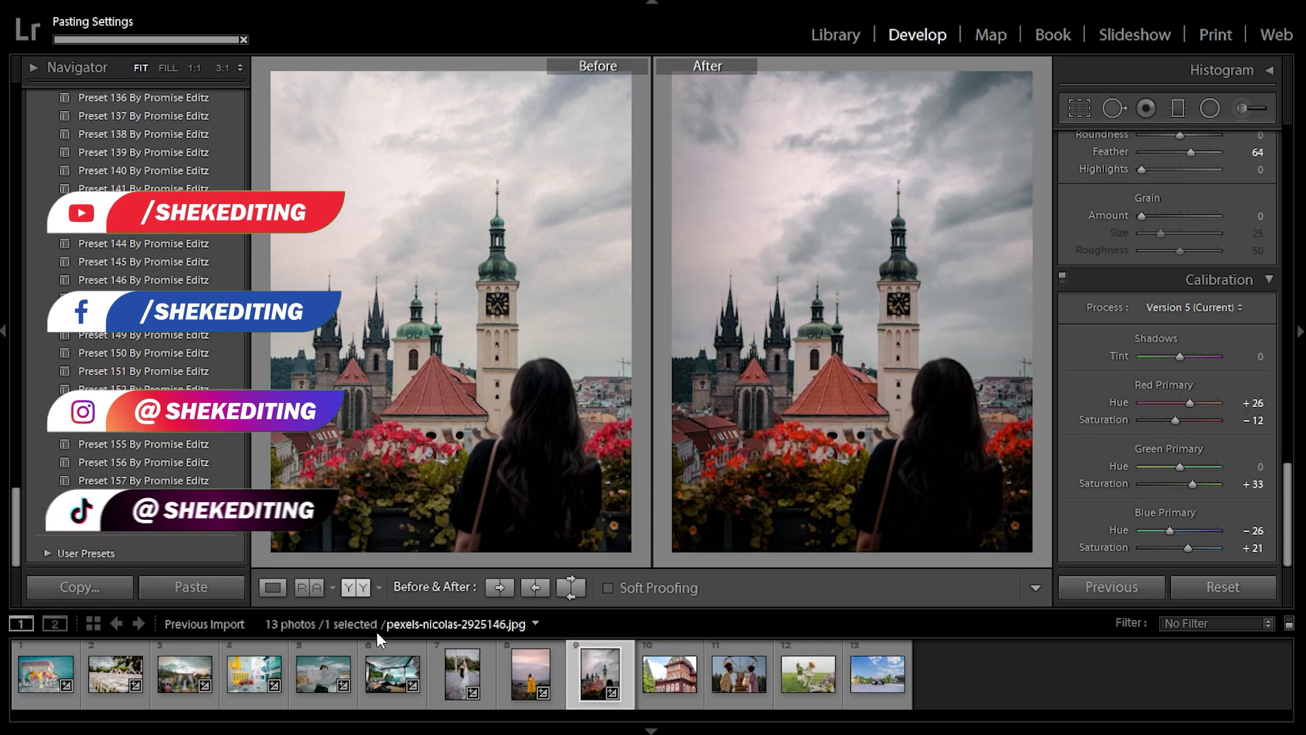
left_click(664, 700)
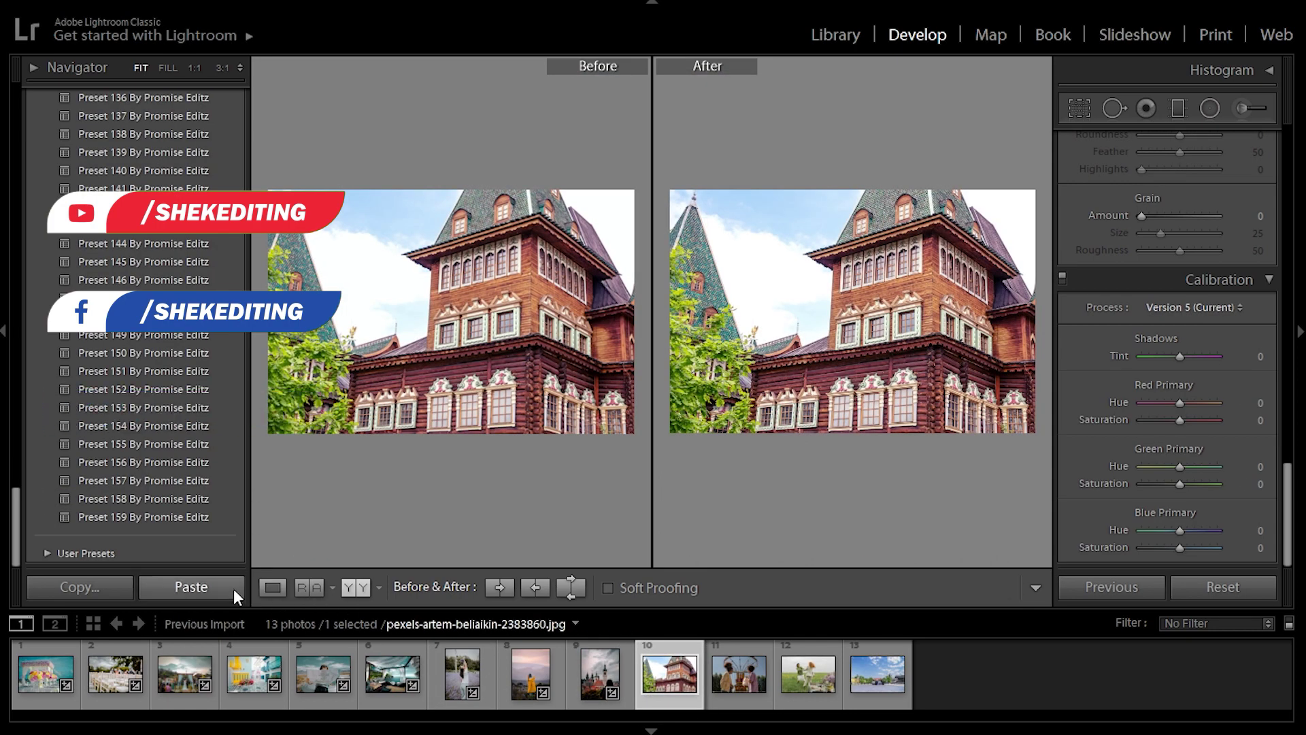
left_click(234, 590)
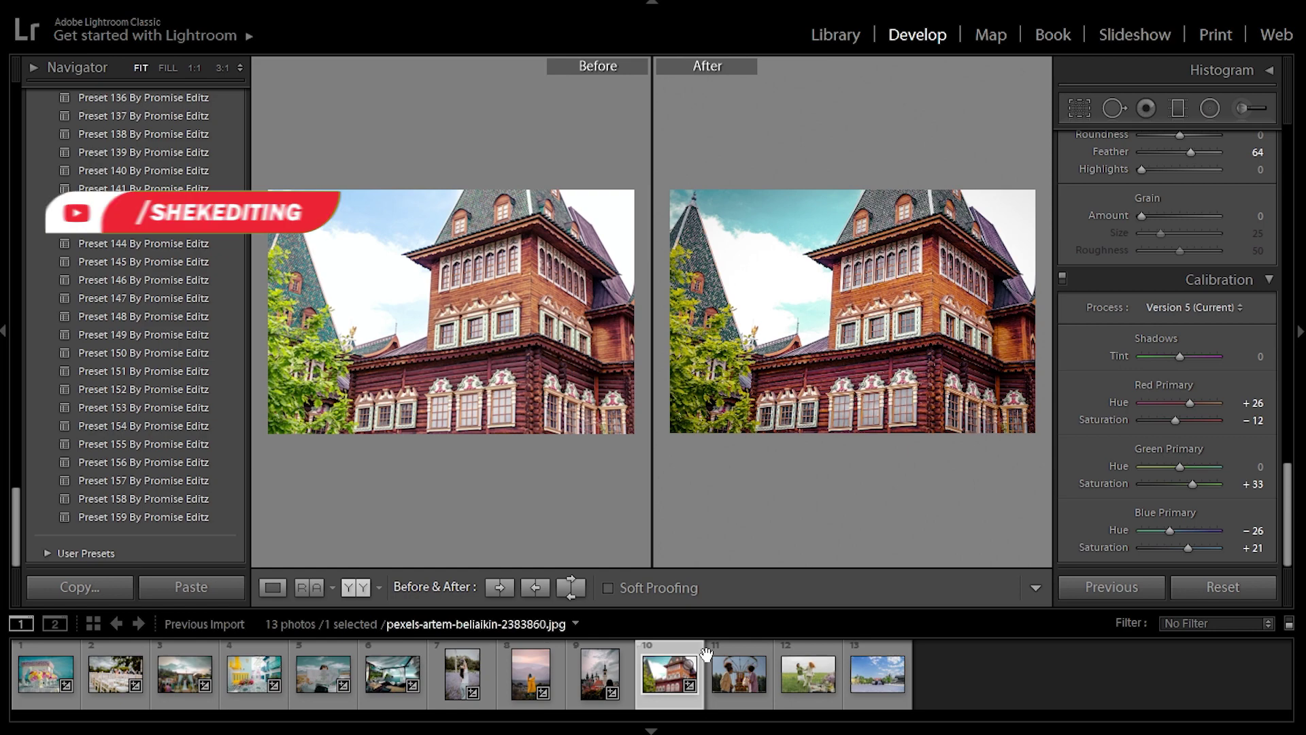
- Paste the copied grade onto the fairground, grassy field and sunny plaza photos
left_click(735, 679)
left_click(223, 592)
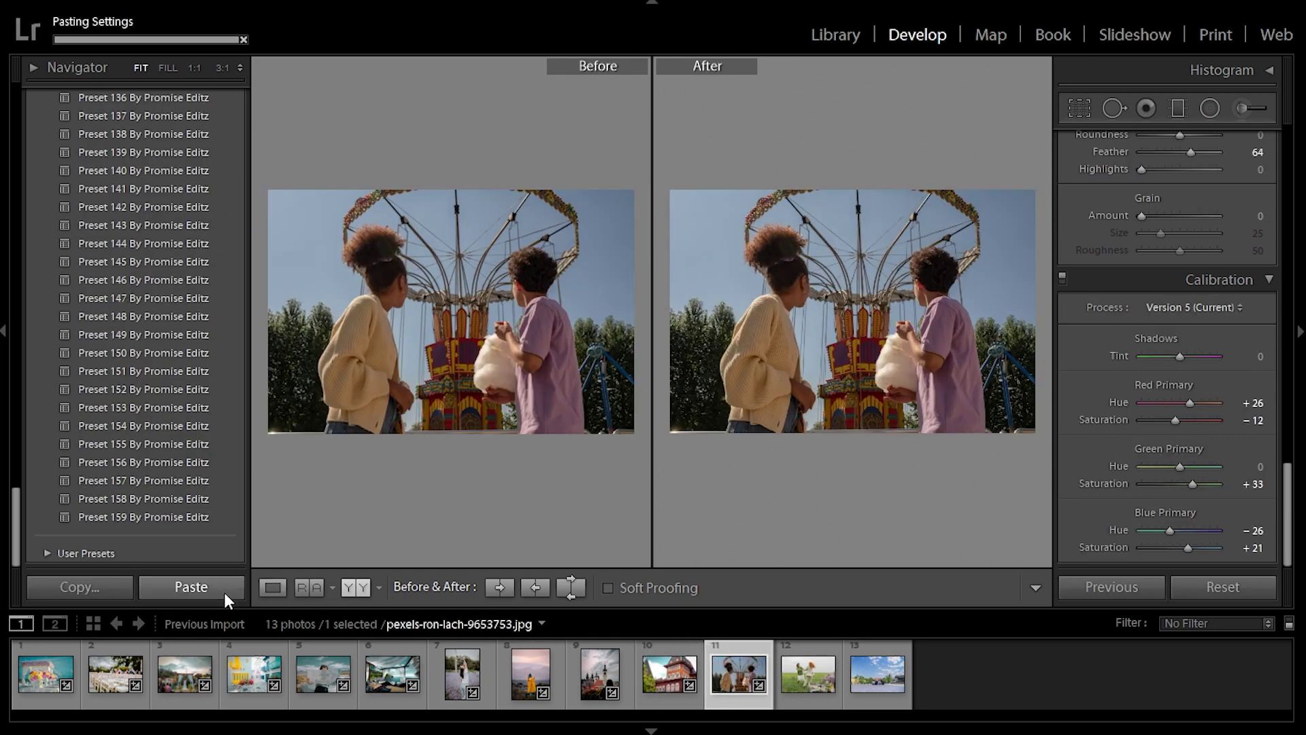
left_click(794, 686)
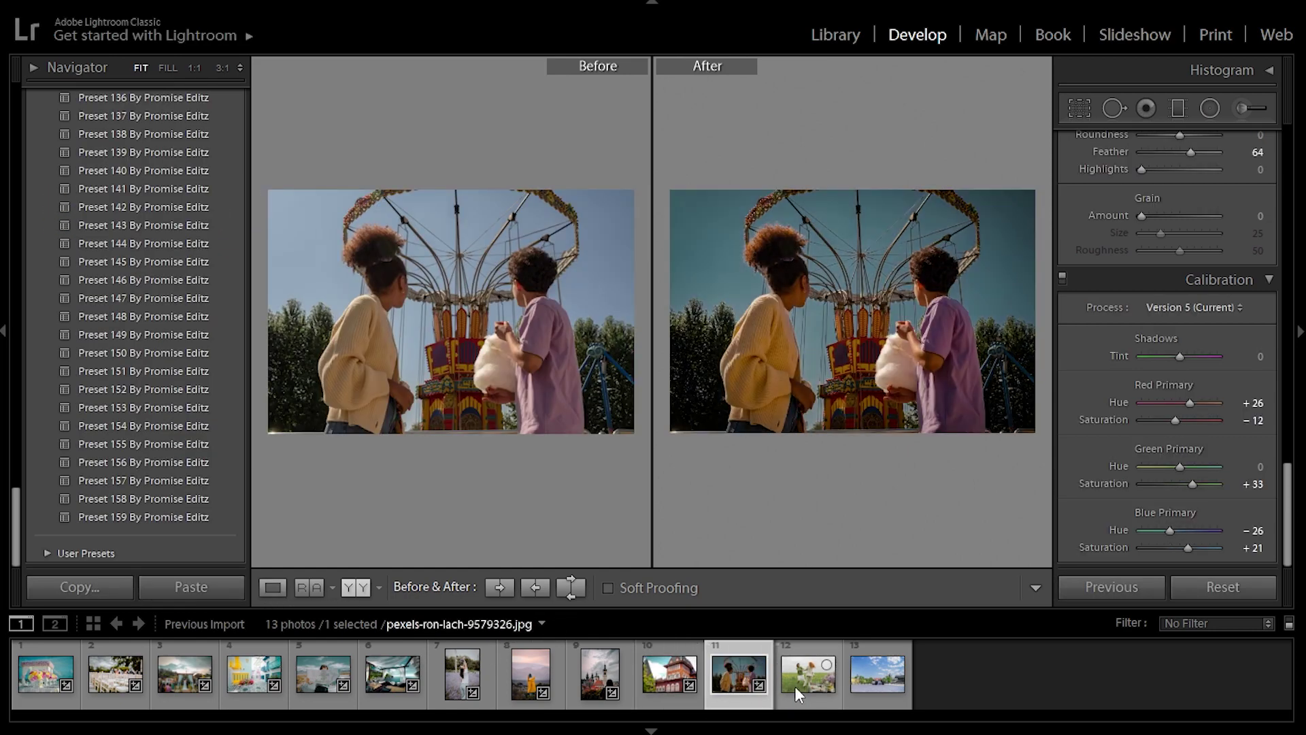
left_click(230, 594)
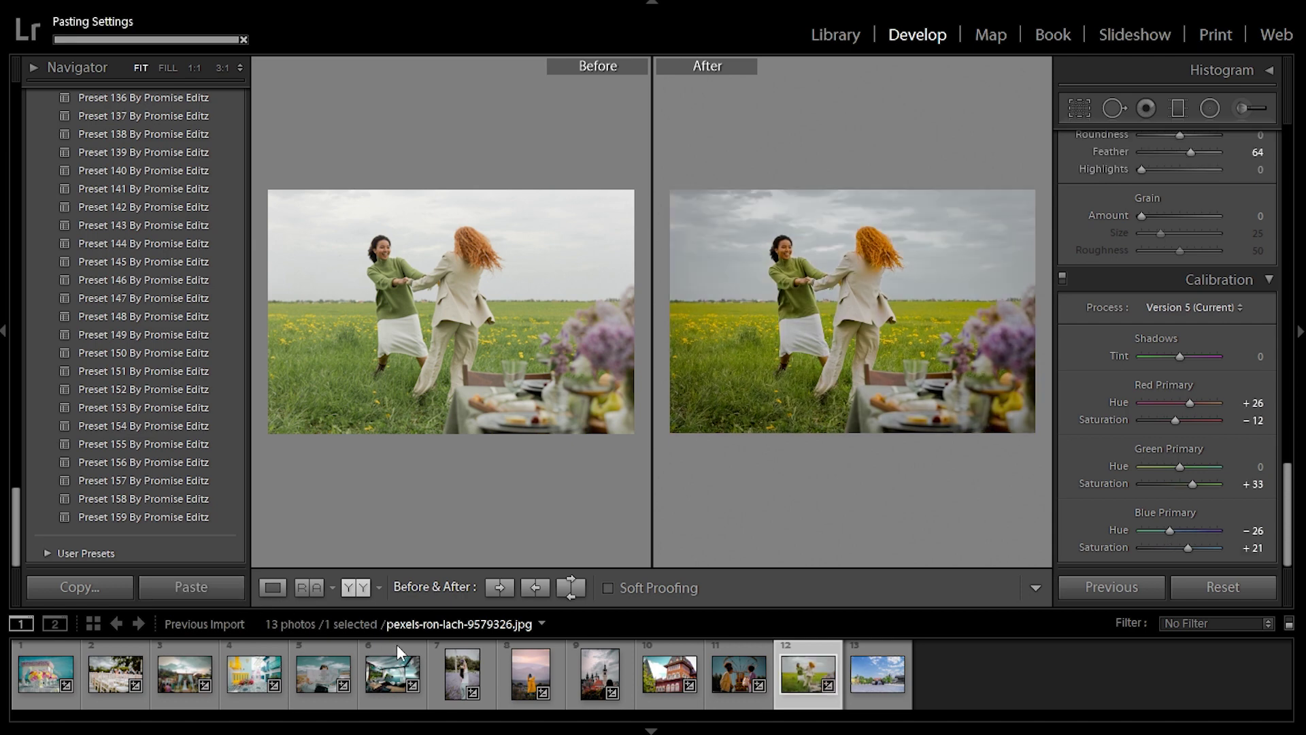
left_click(874, 687)
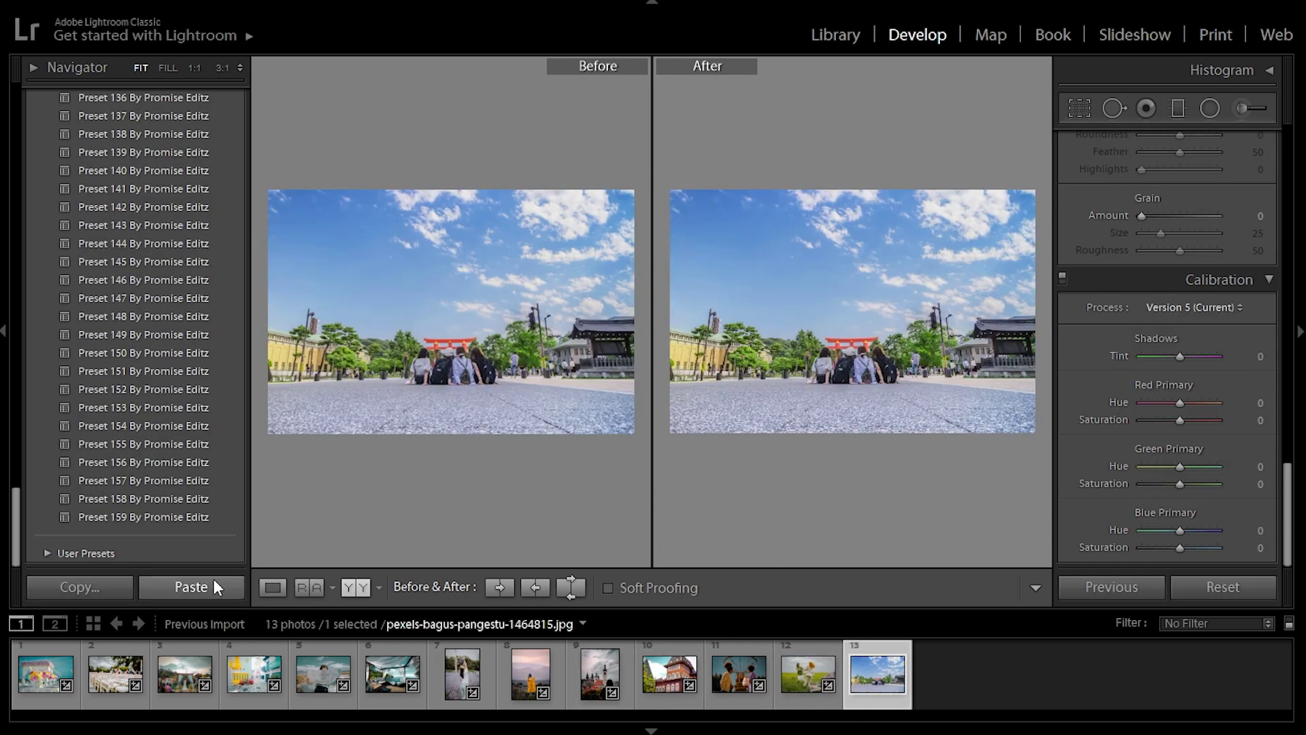
left_click(215, 586)
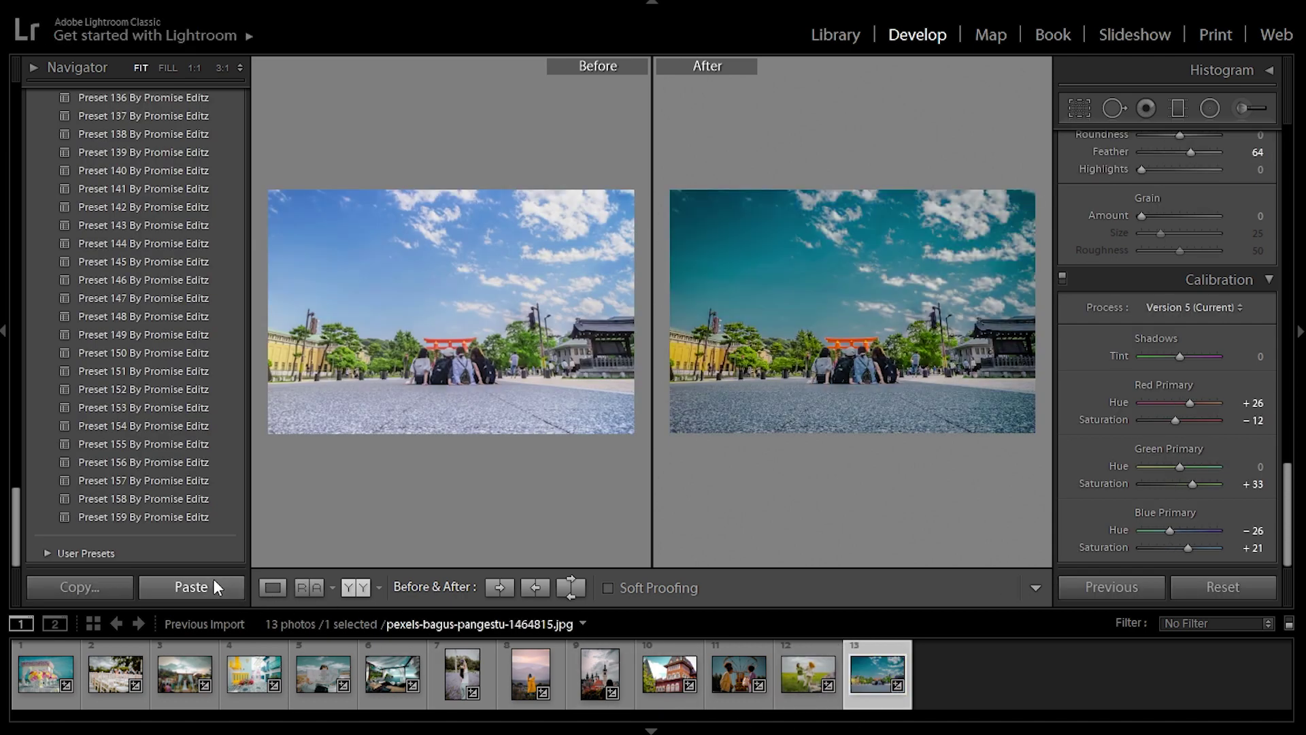